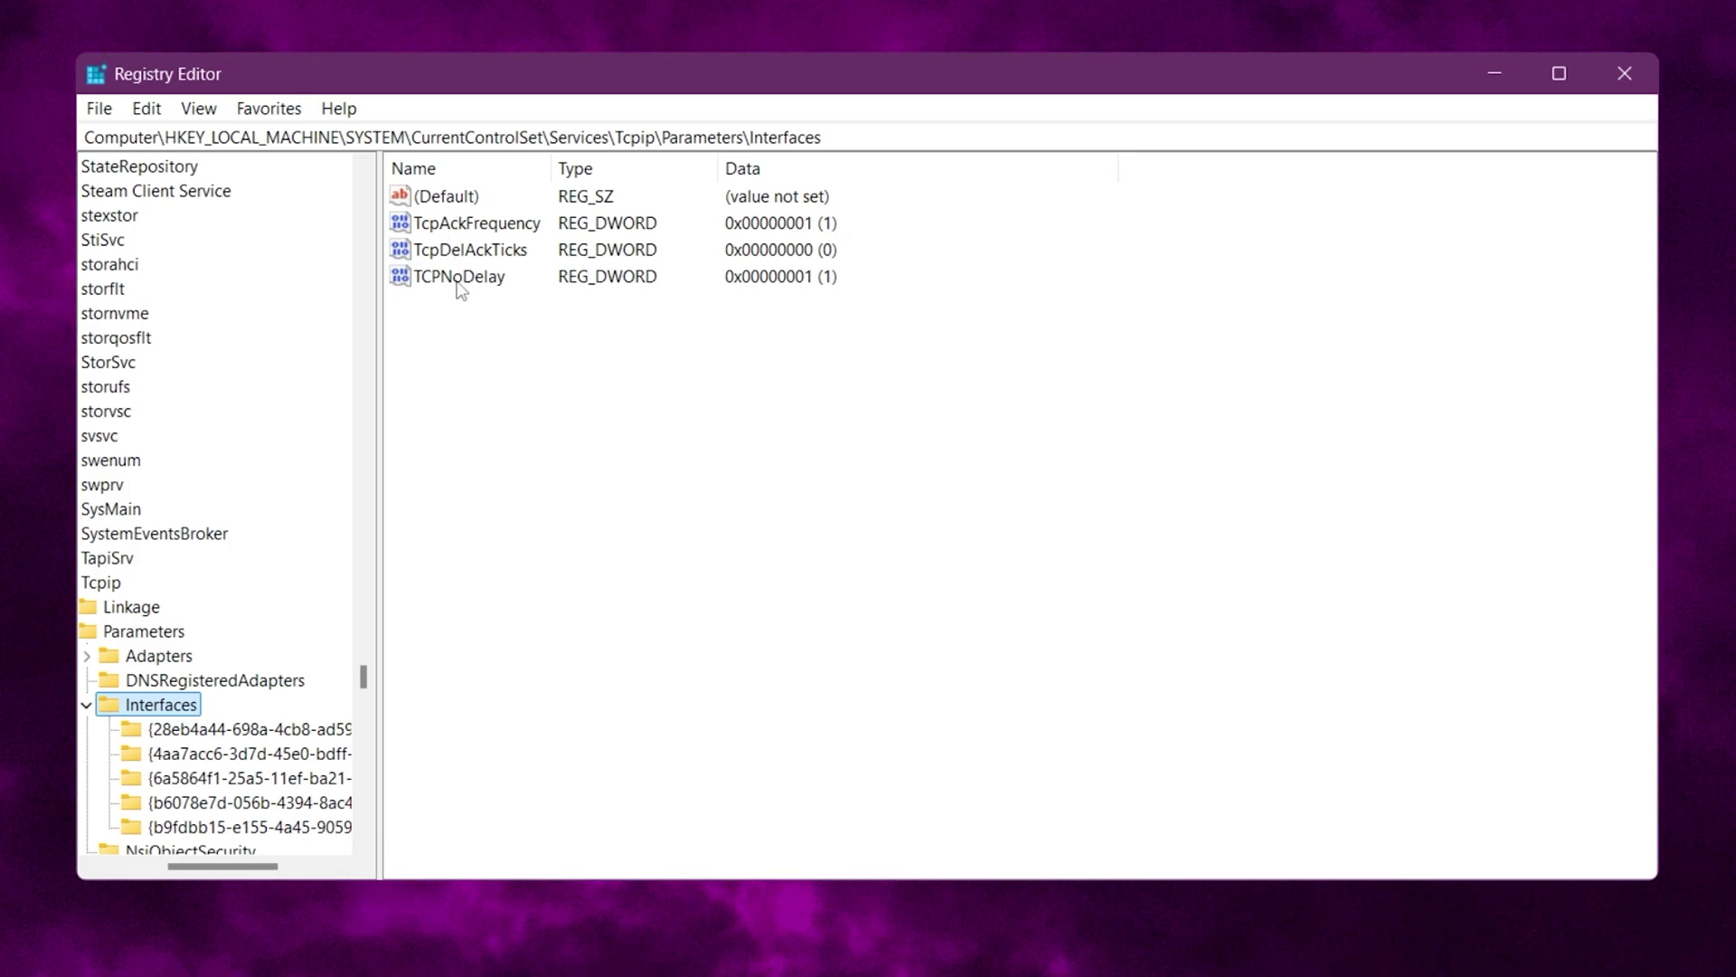
Confirm TCPNoDelay and TcpAckFrequency with value data 1 in the Tcpip Interfaces key, and close the Registry Editor
double_click(463, 277)
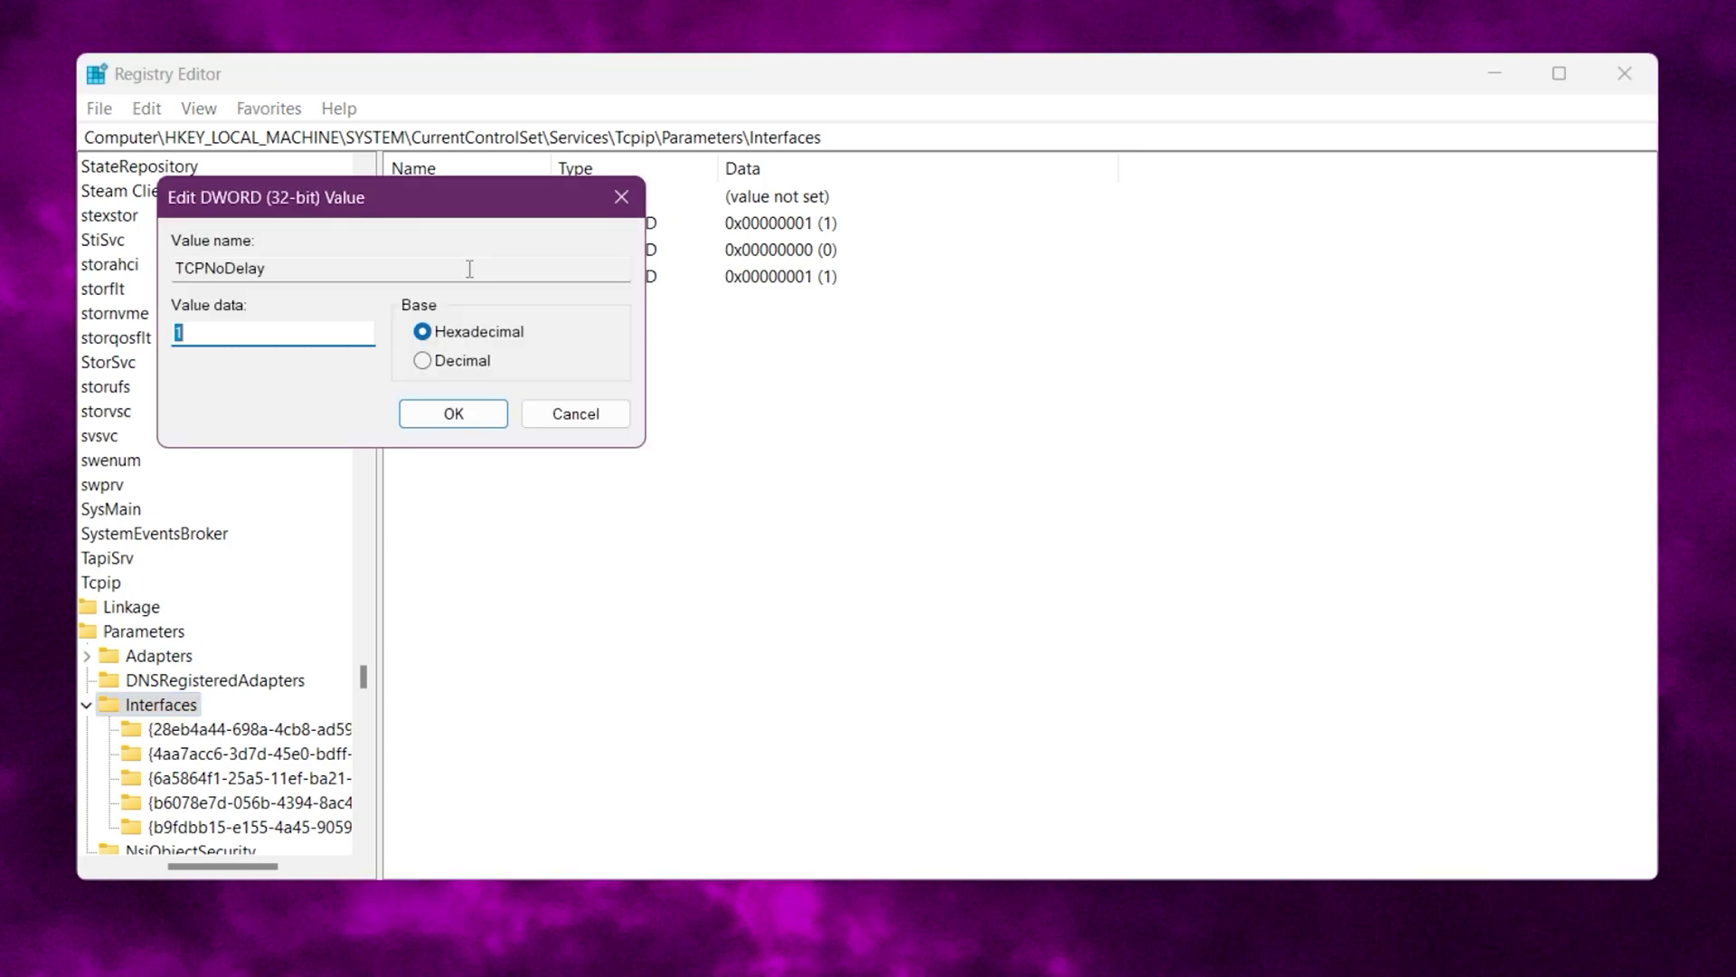
click(215, 332)
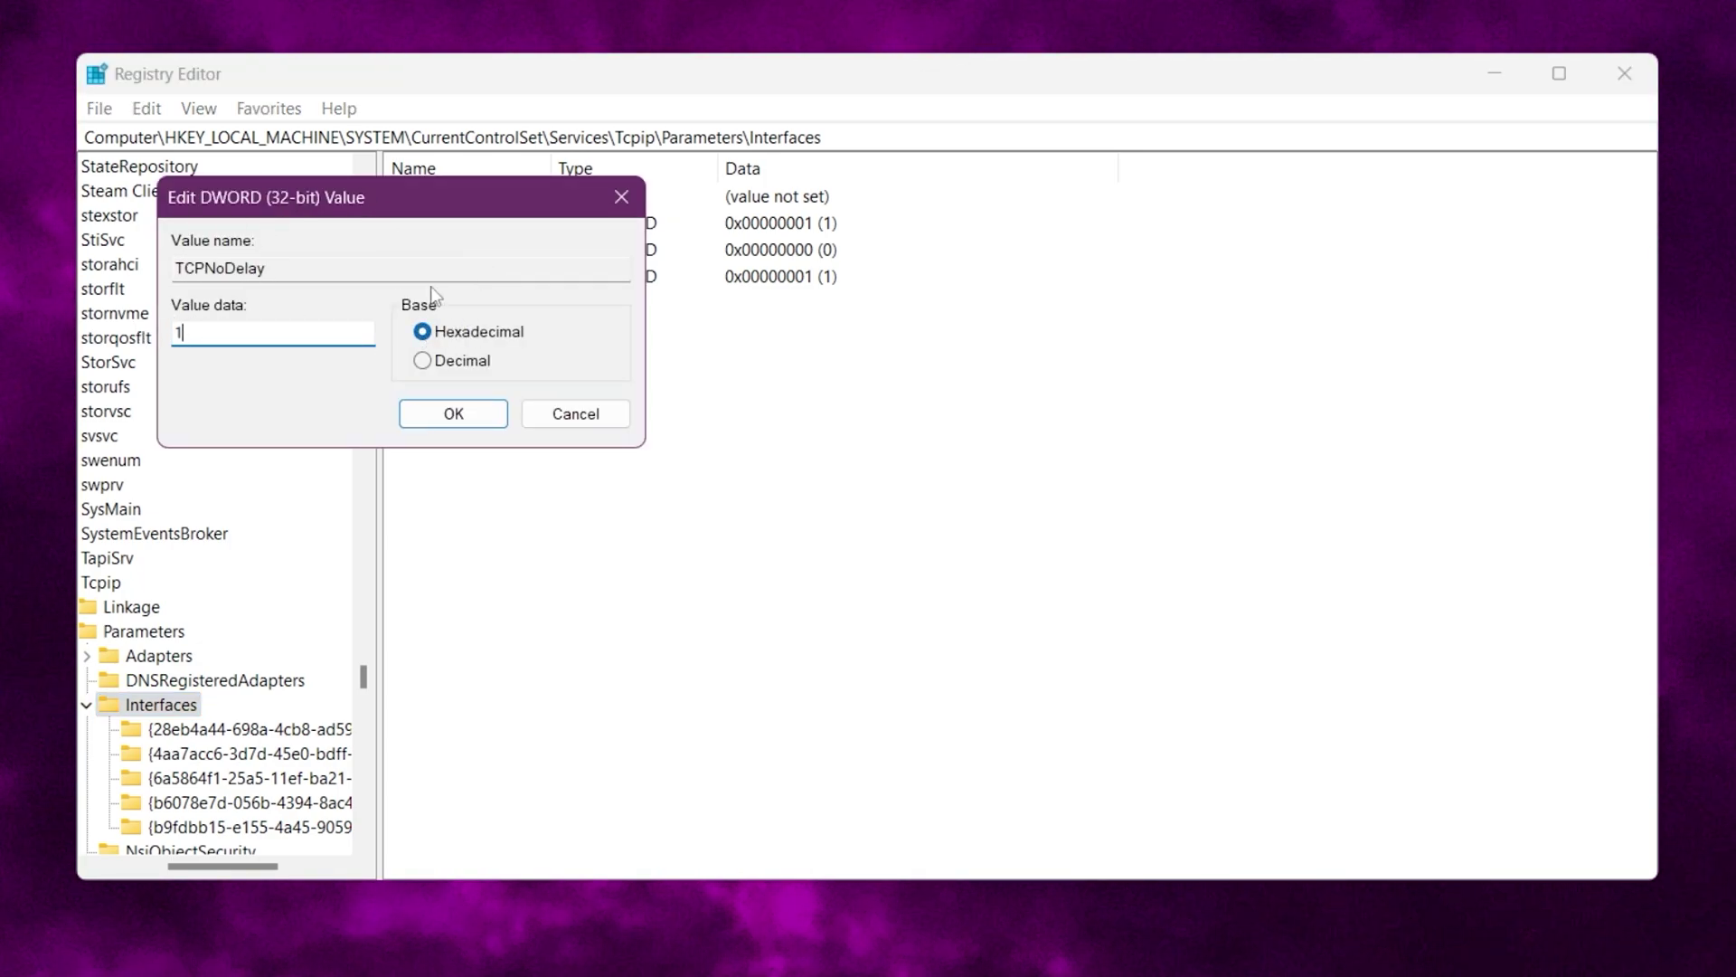
click(453, 415)
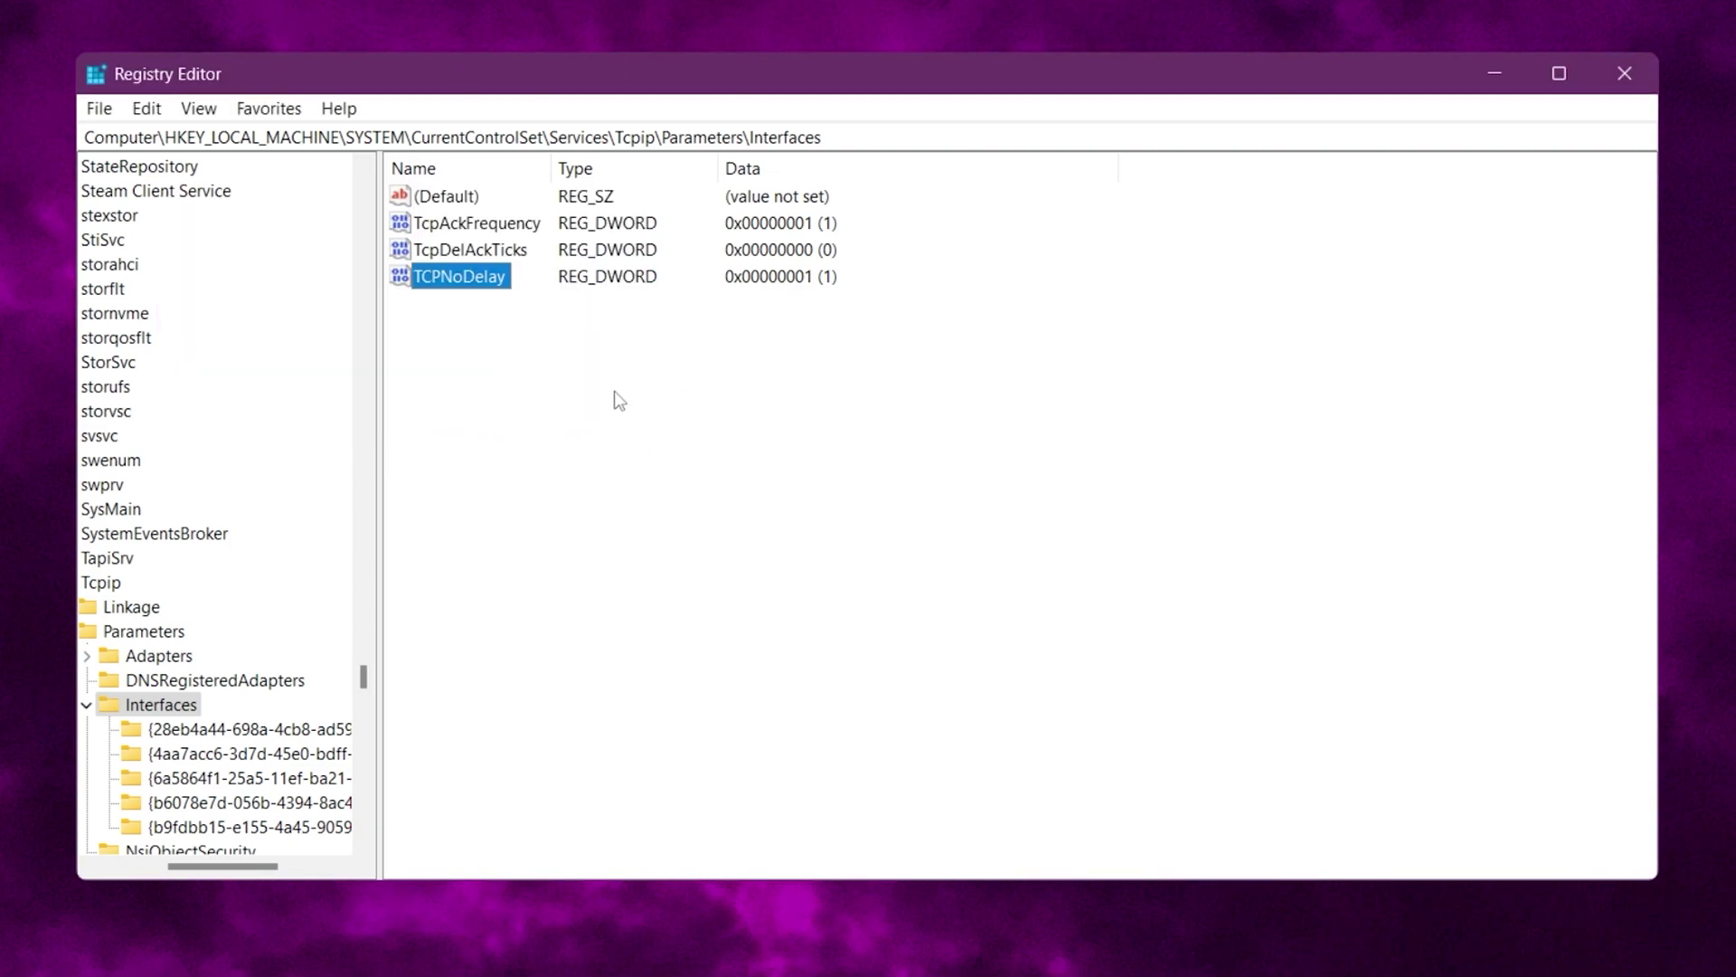
double_click(461, 224)
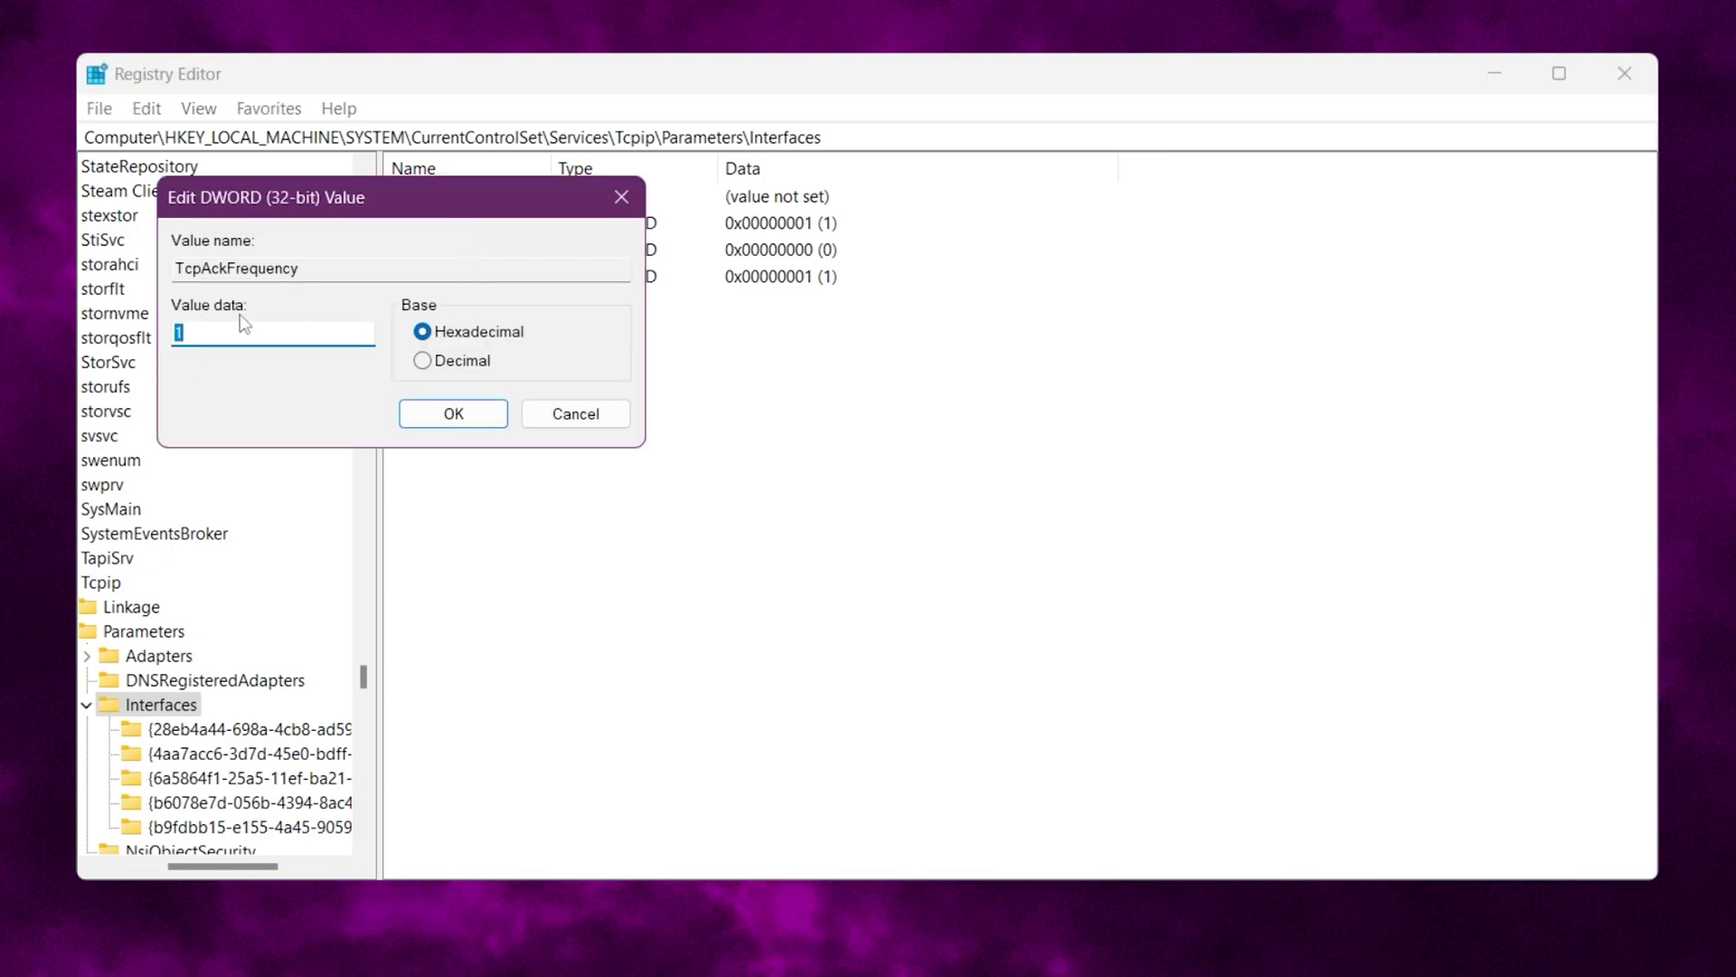
click(453, 413)
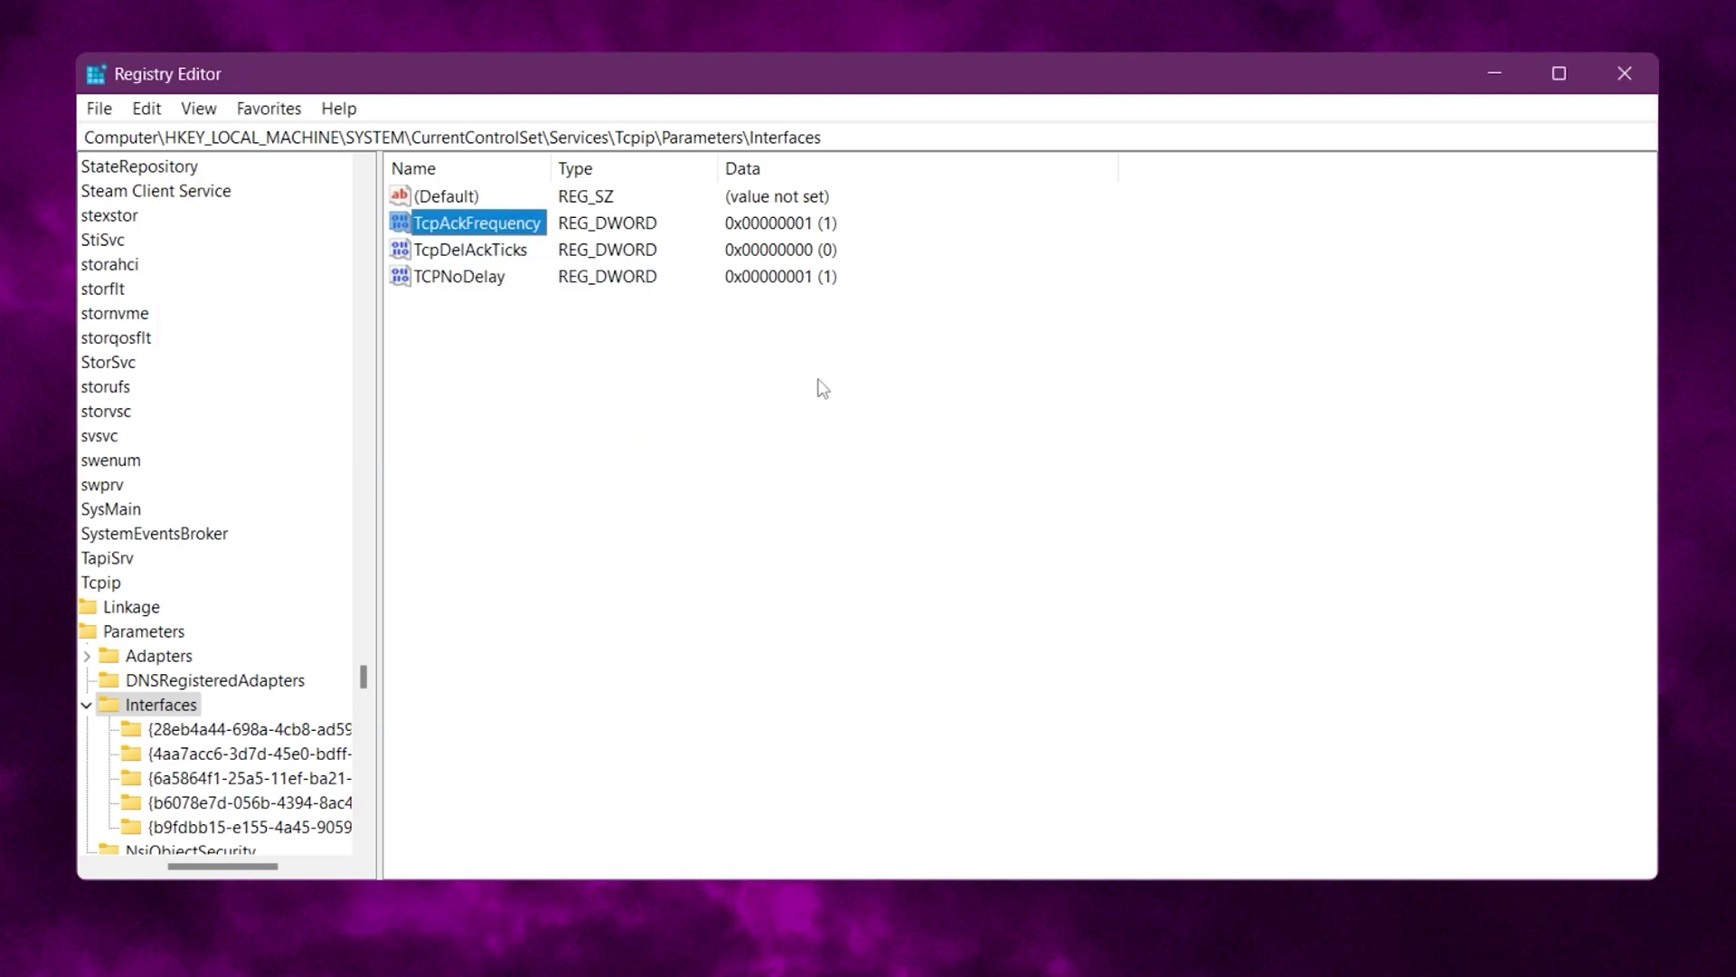
click(1627, 85)
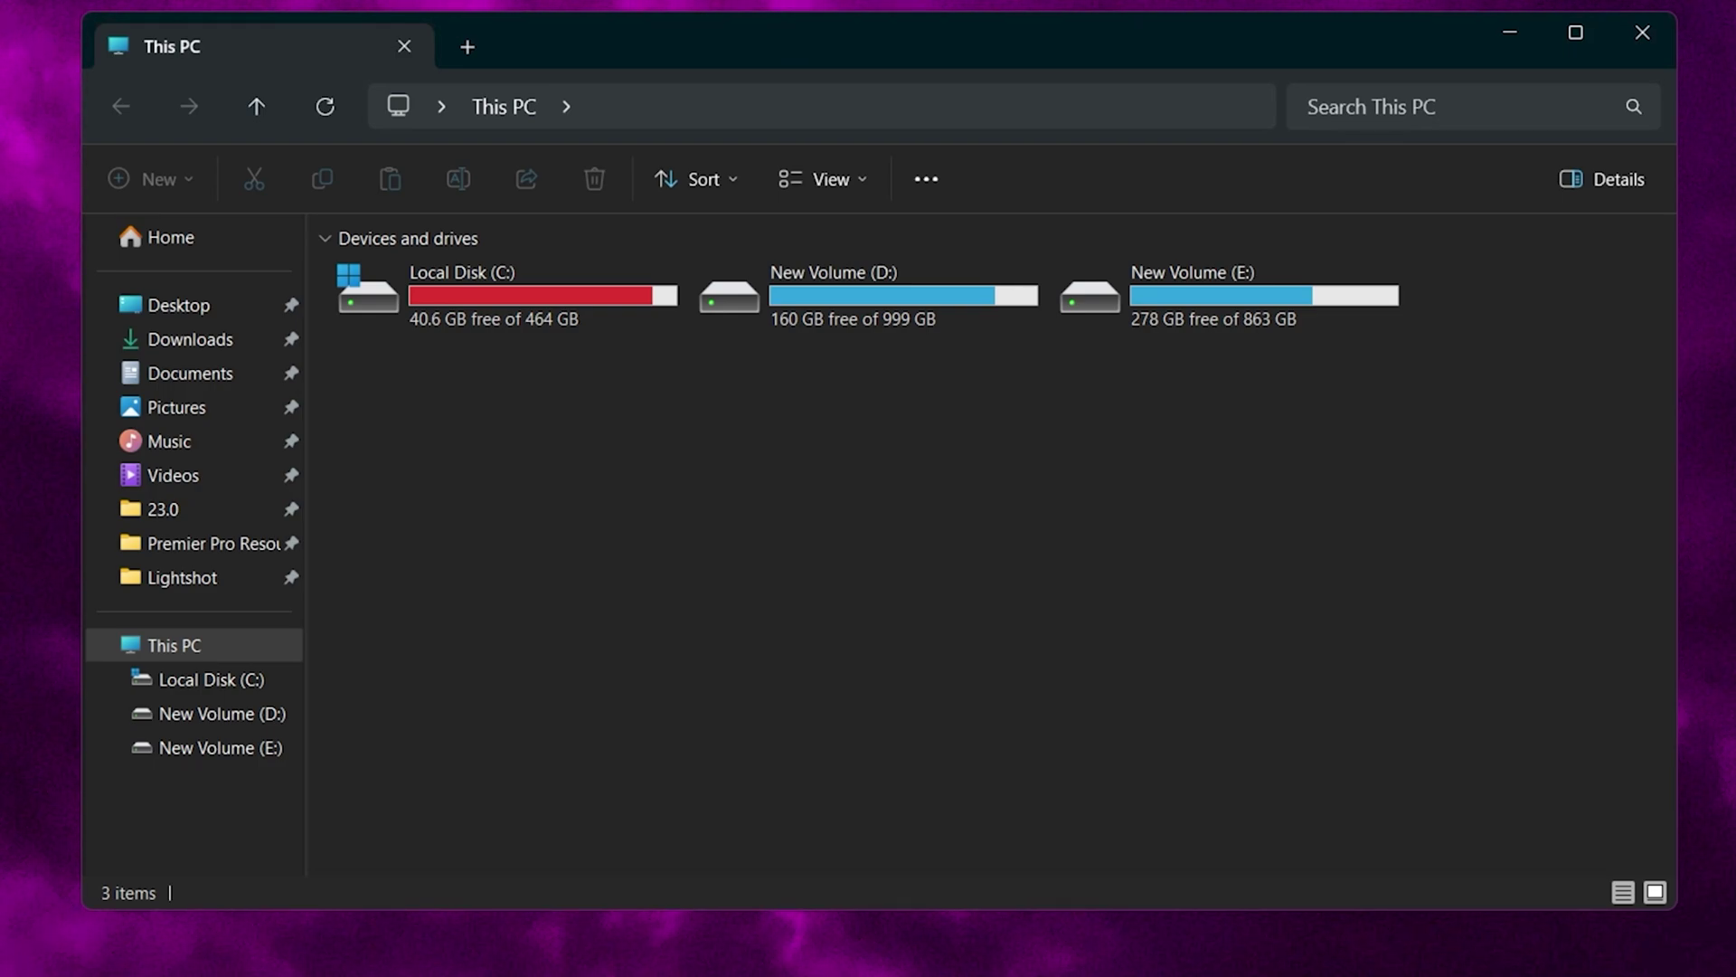
In File Explorer, go to Local Disk (C:) > Program Files > Epic Games > Fortnite > FortniteGame > Binaries > Win64
double_click(526, 279)
double_click(418, 396)
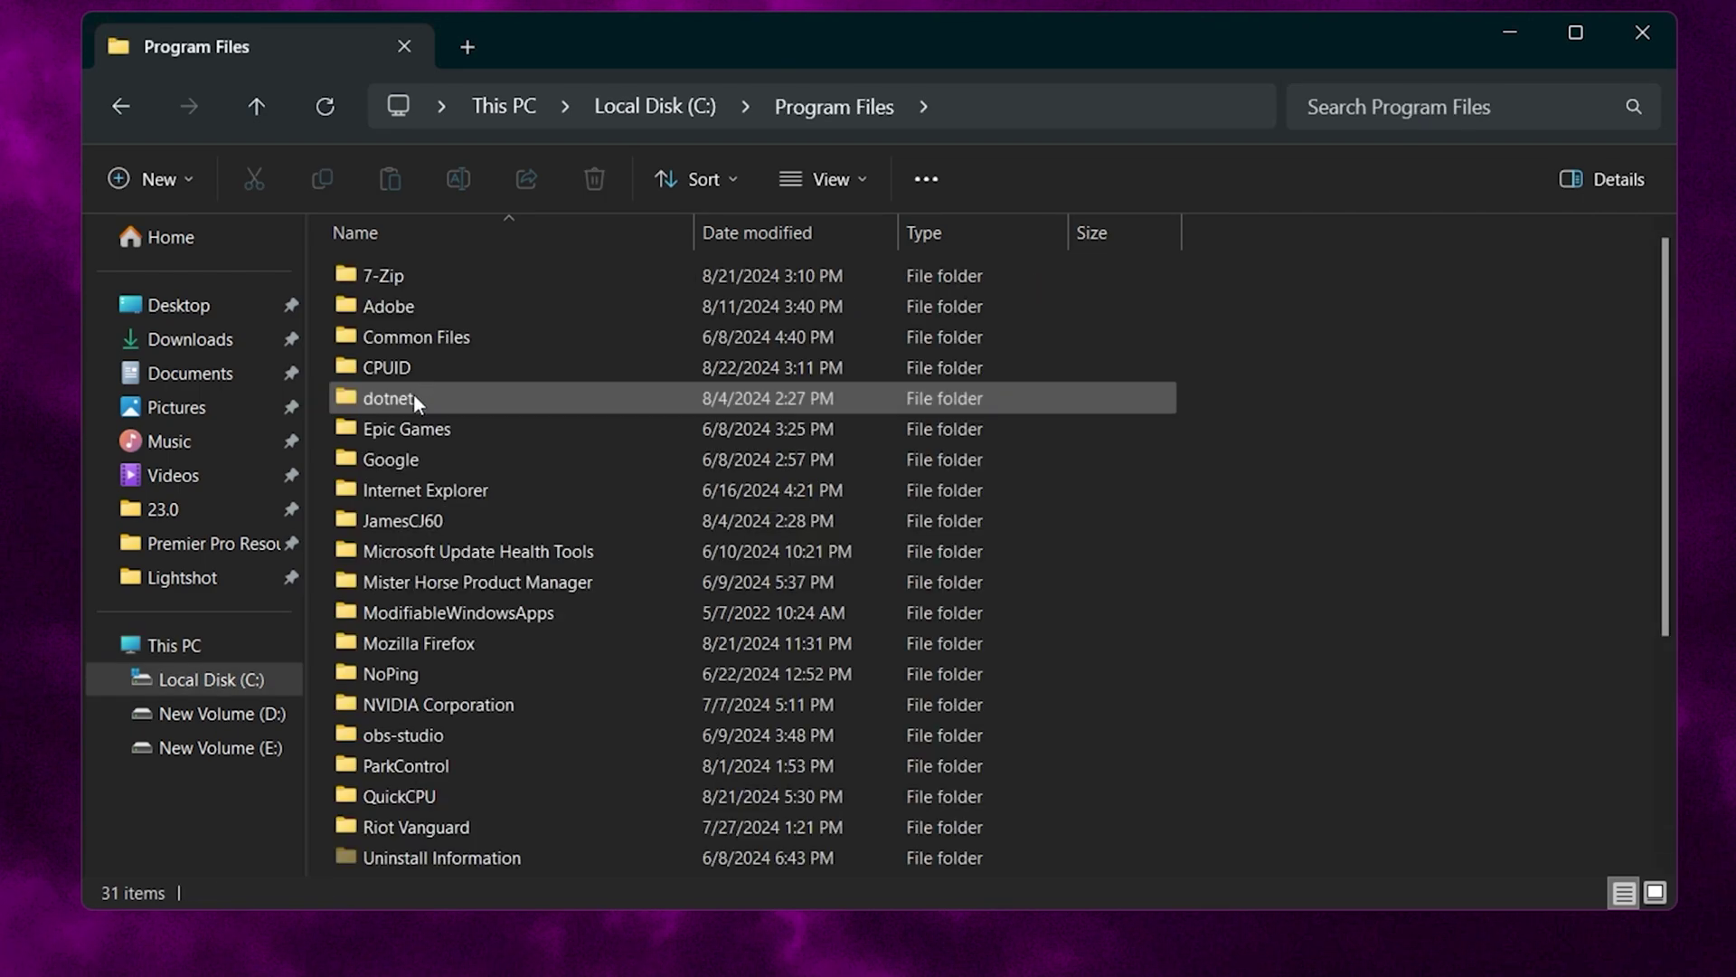
double_click(409, 427)
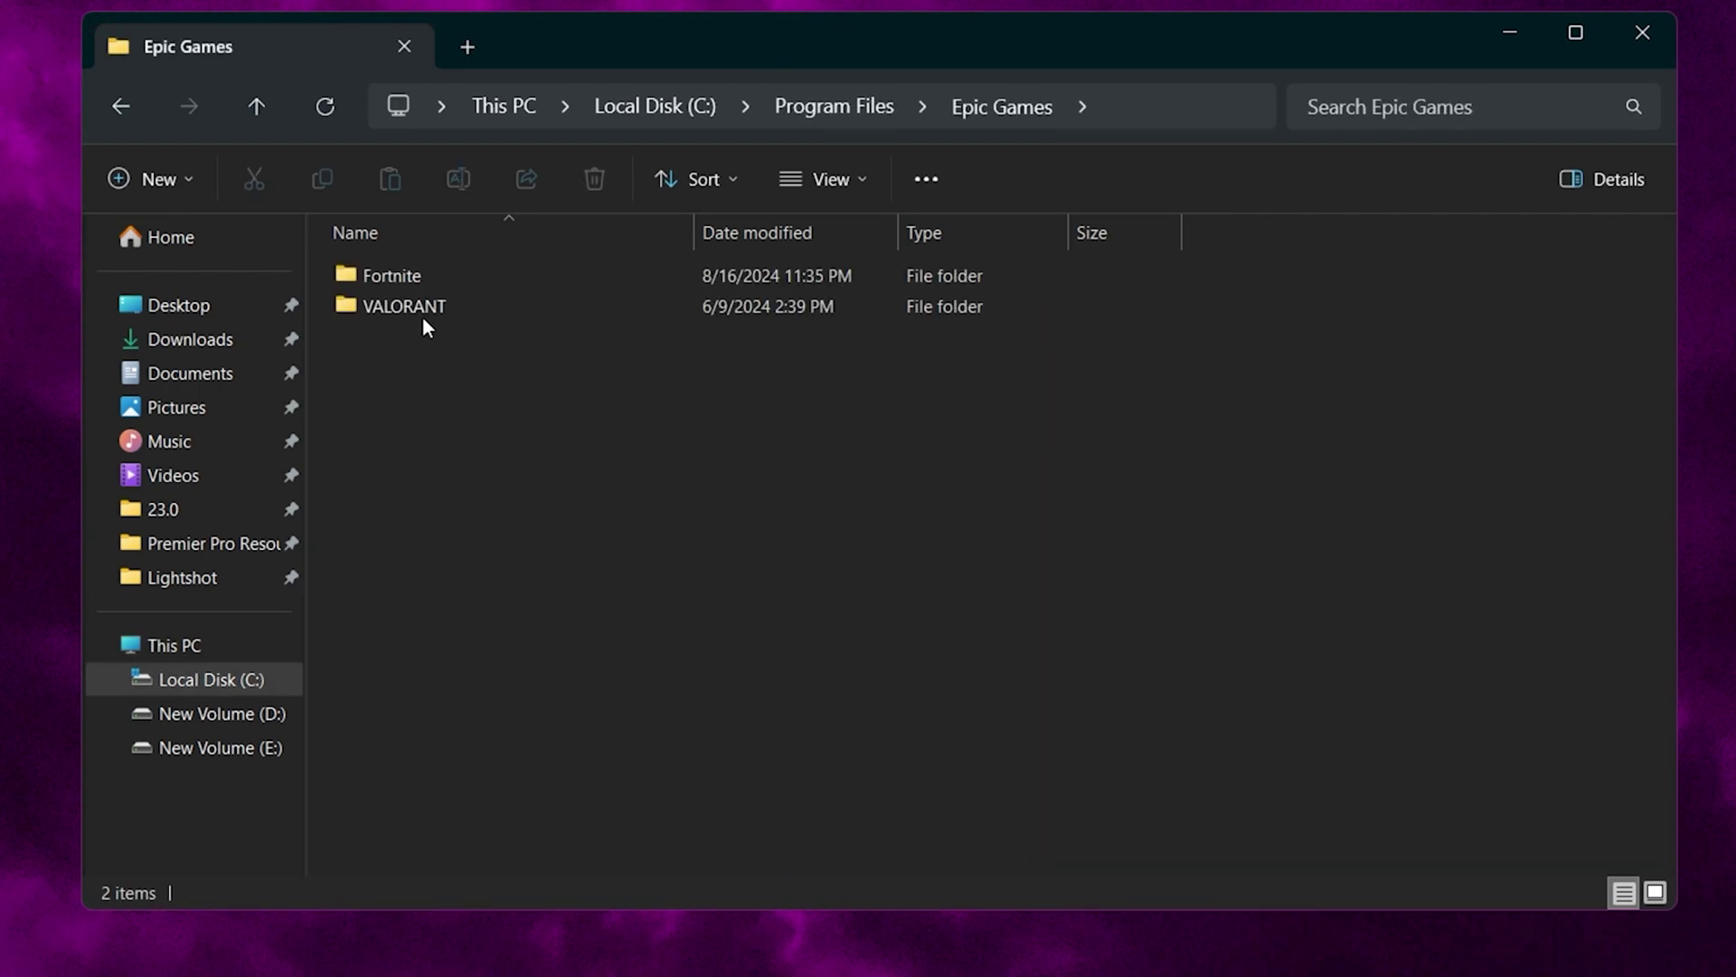
double_click(423, 275)
double_click(429, 362)
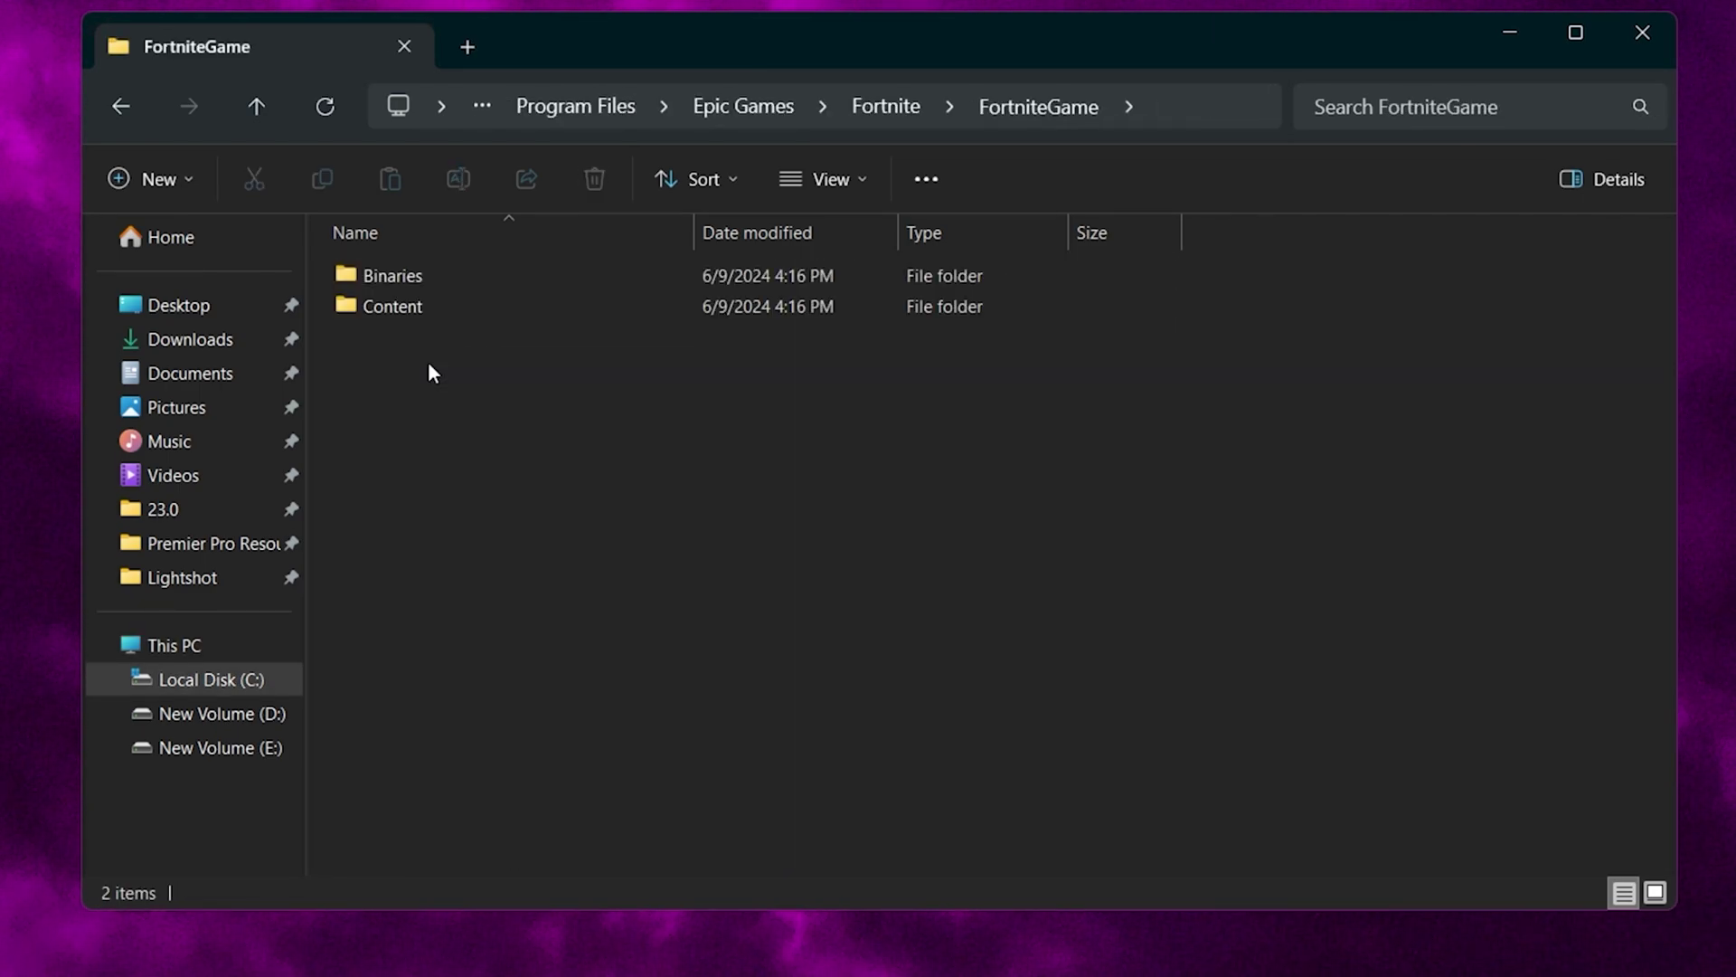
double_click(464, 286)
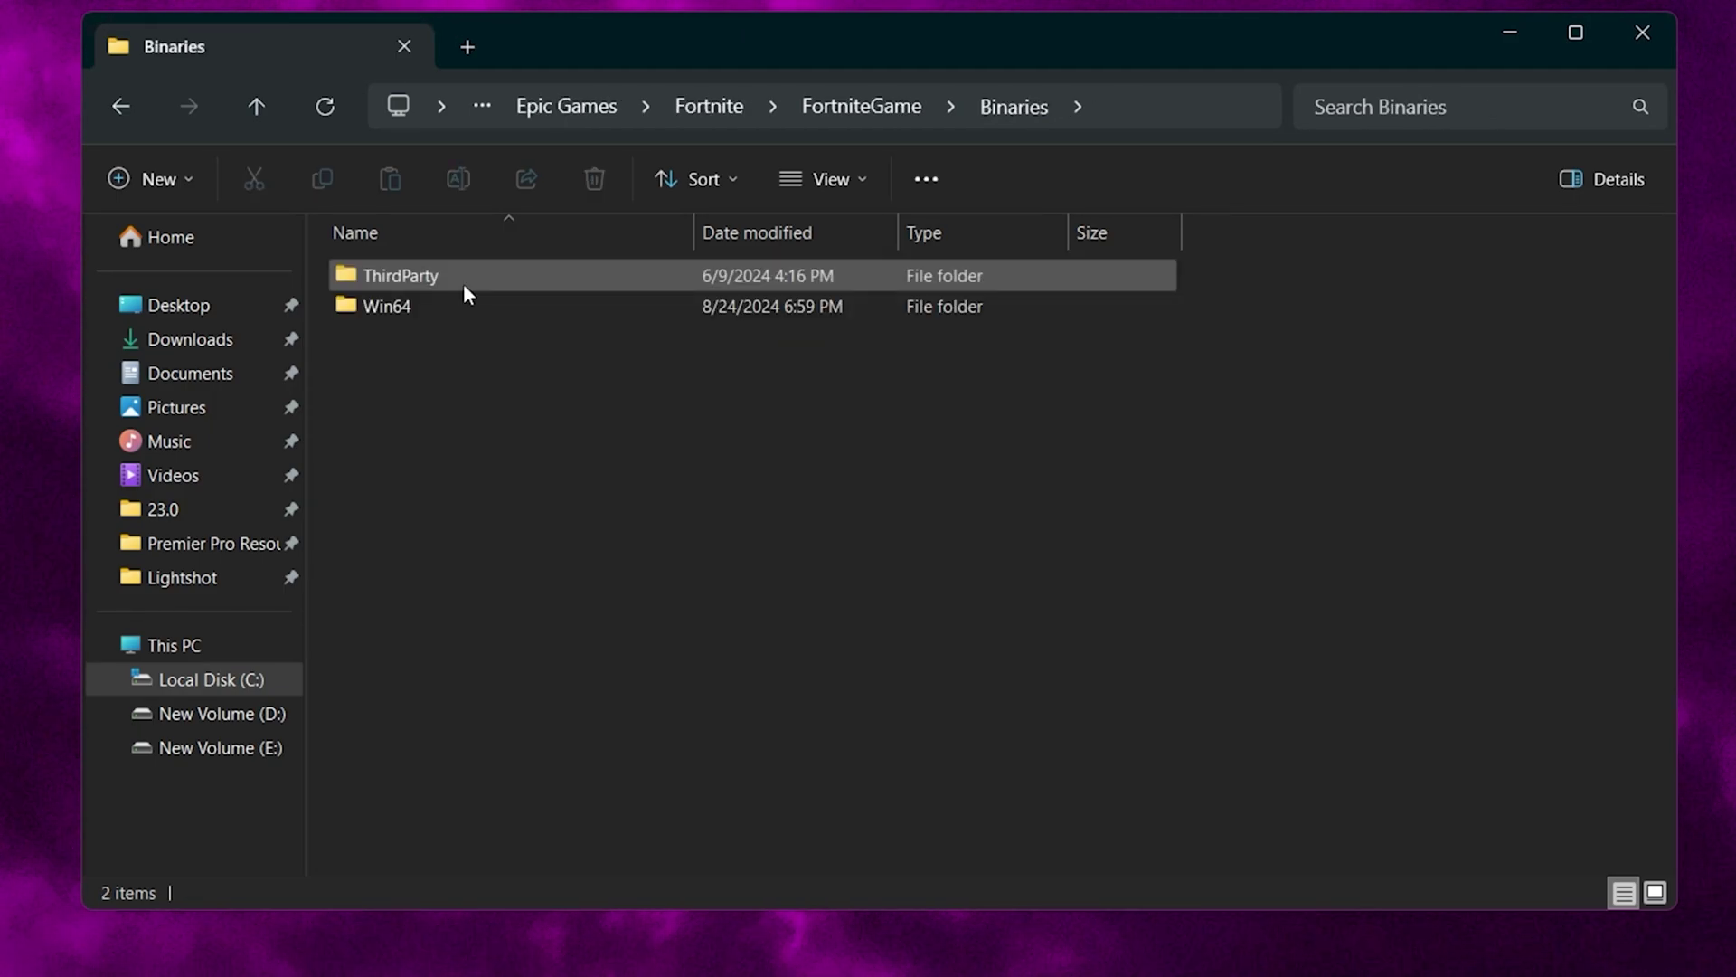
double_click(454, 312)
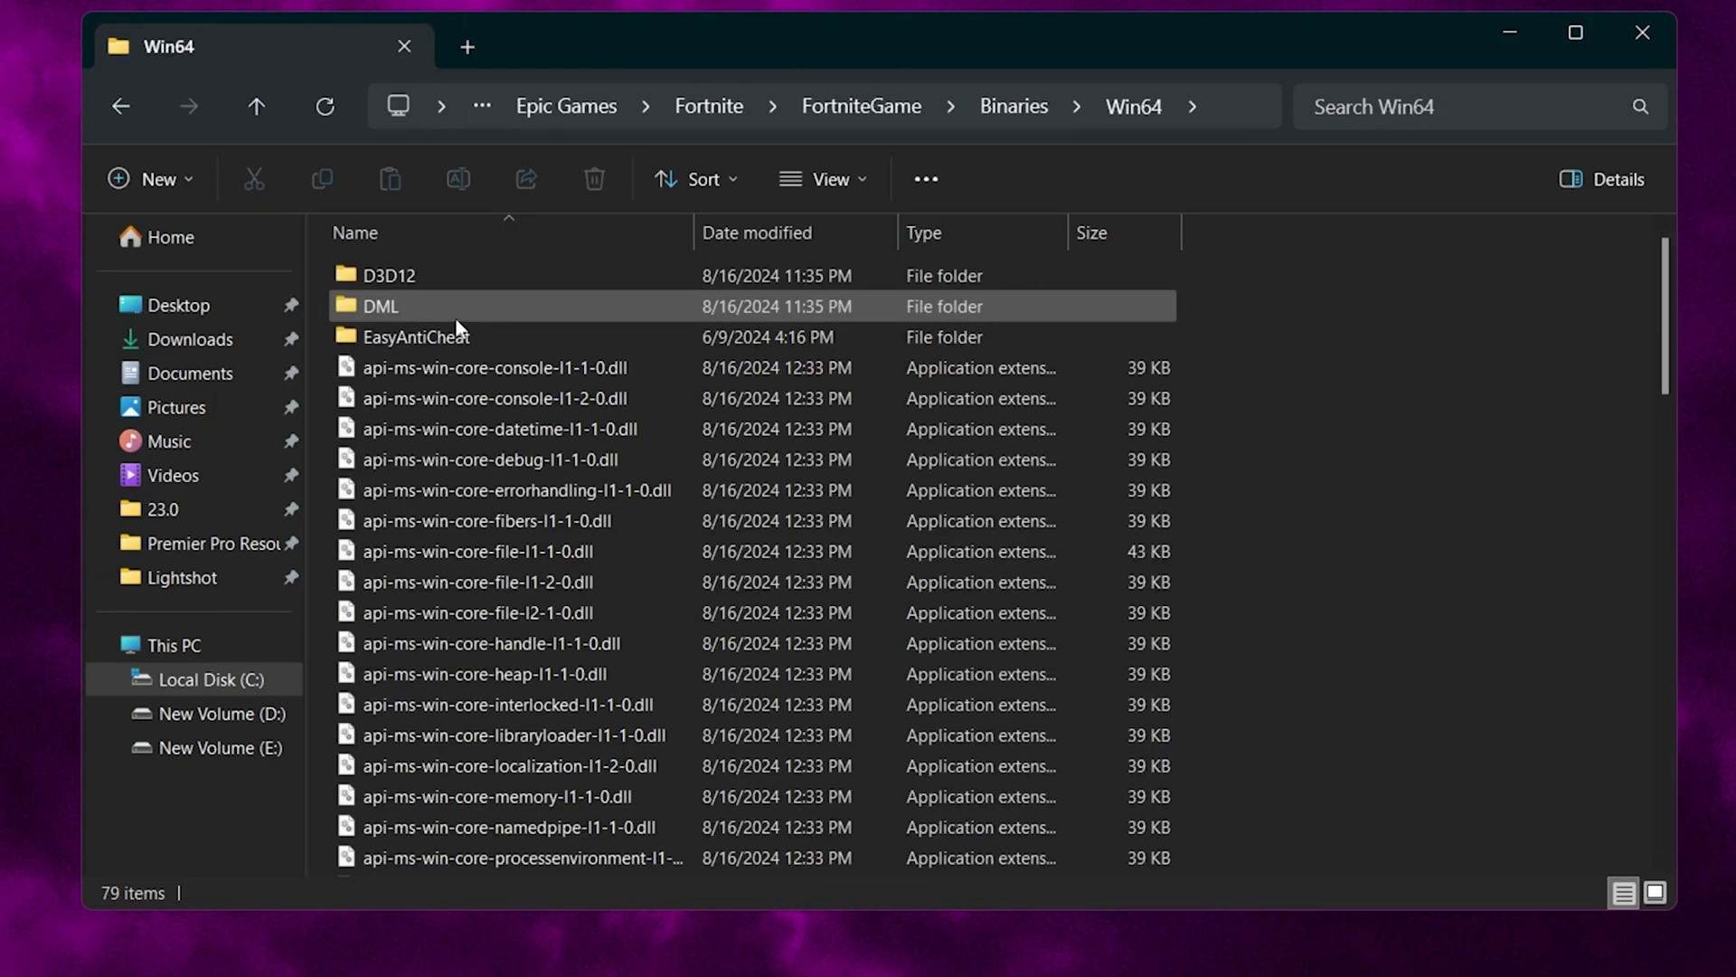
Open the compatibility properties of FortniteClient-Win64-Shipping.exe
scroll(972, 516, down, 20)
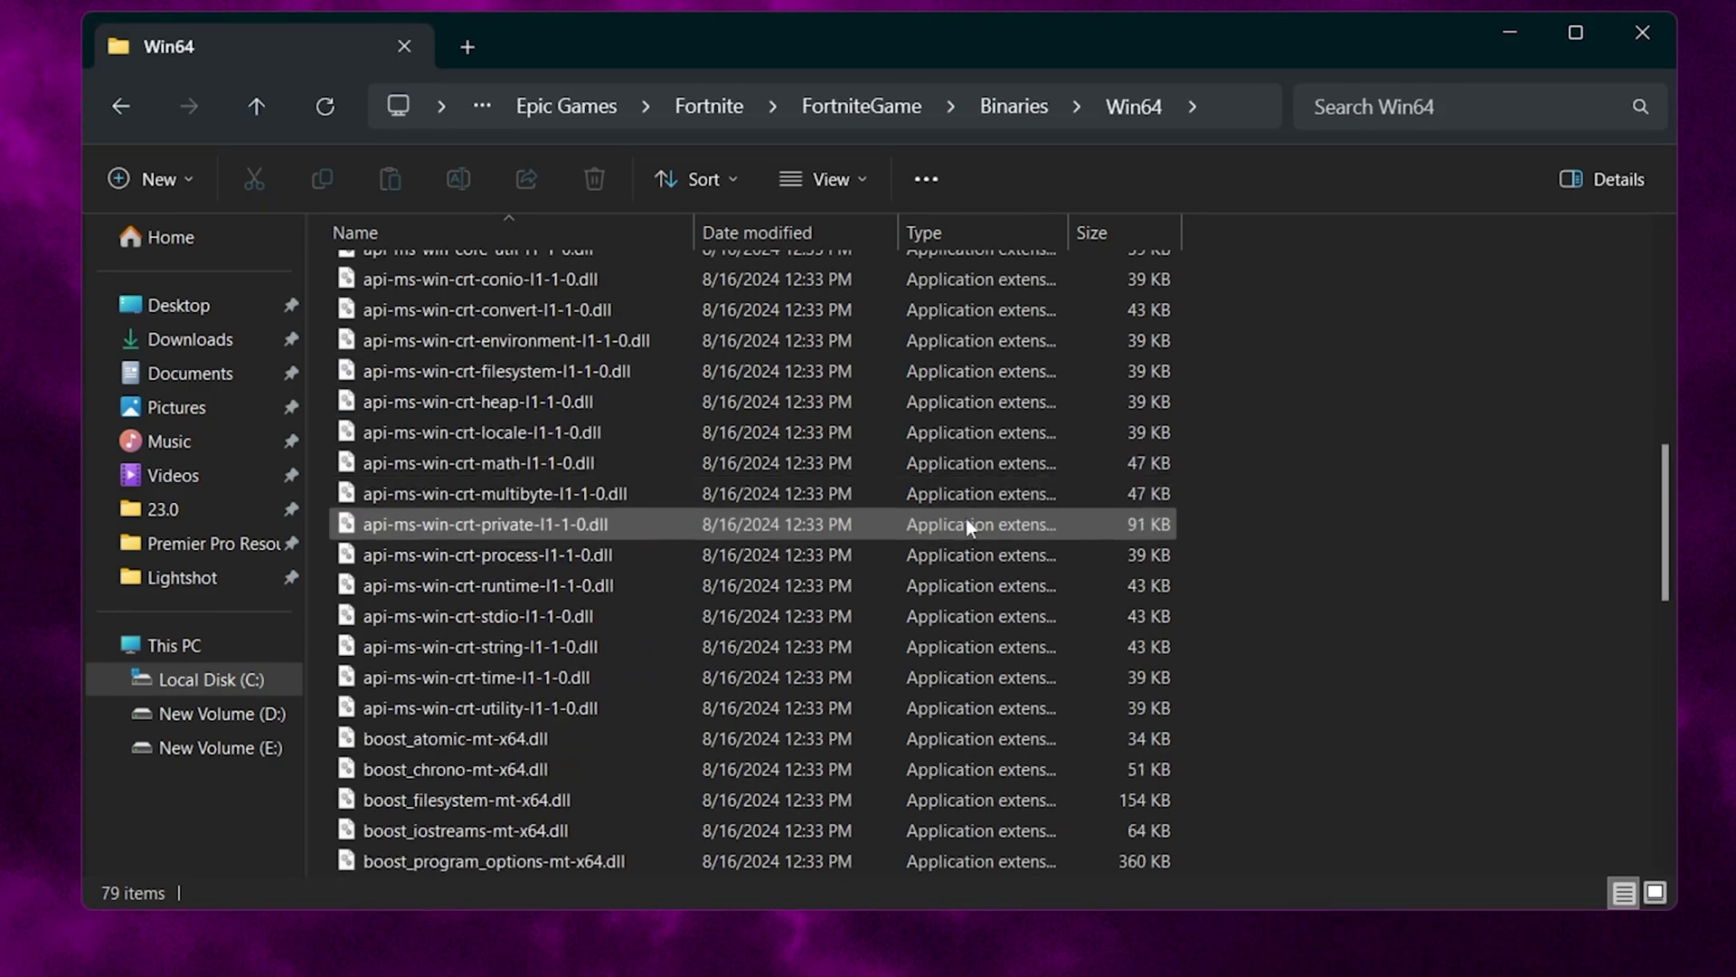
scroll(965, 528, down, 1)
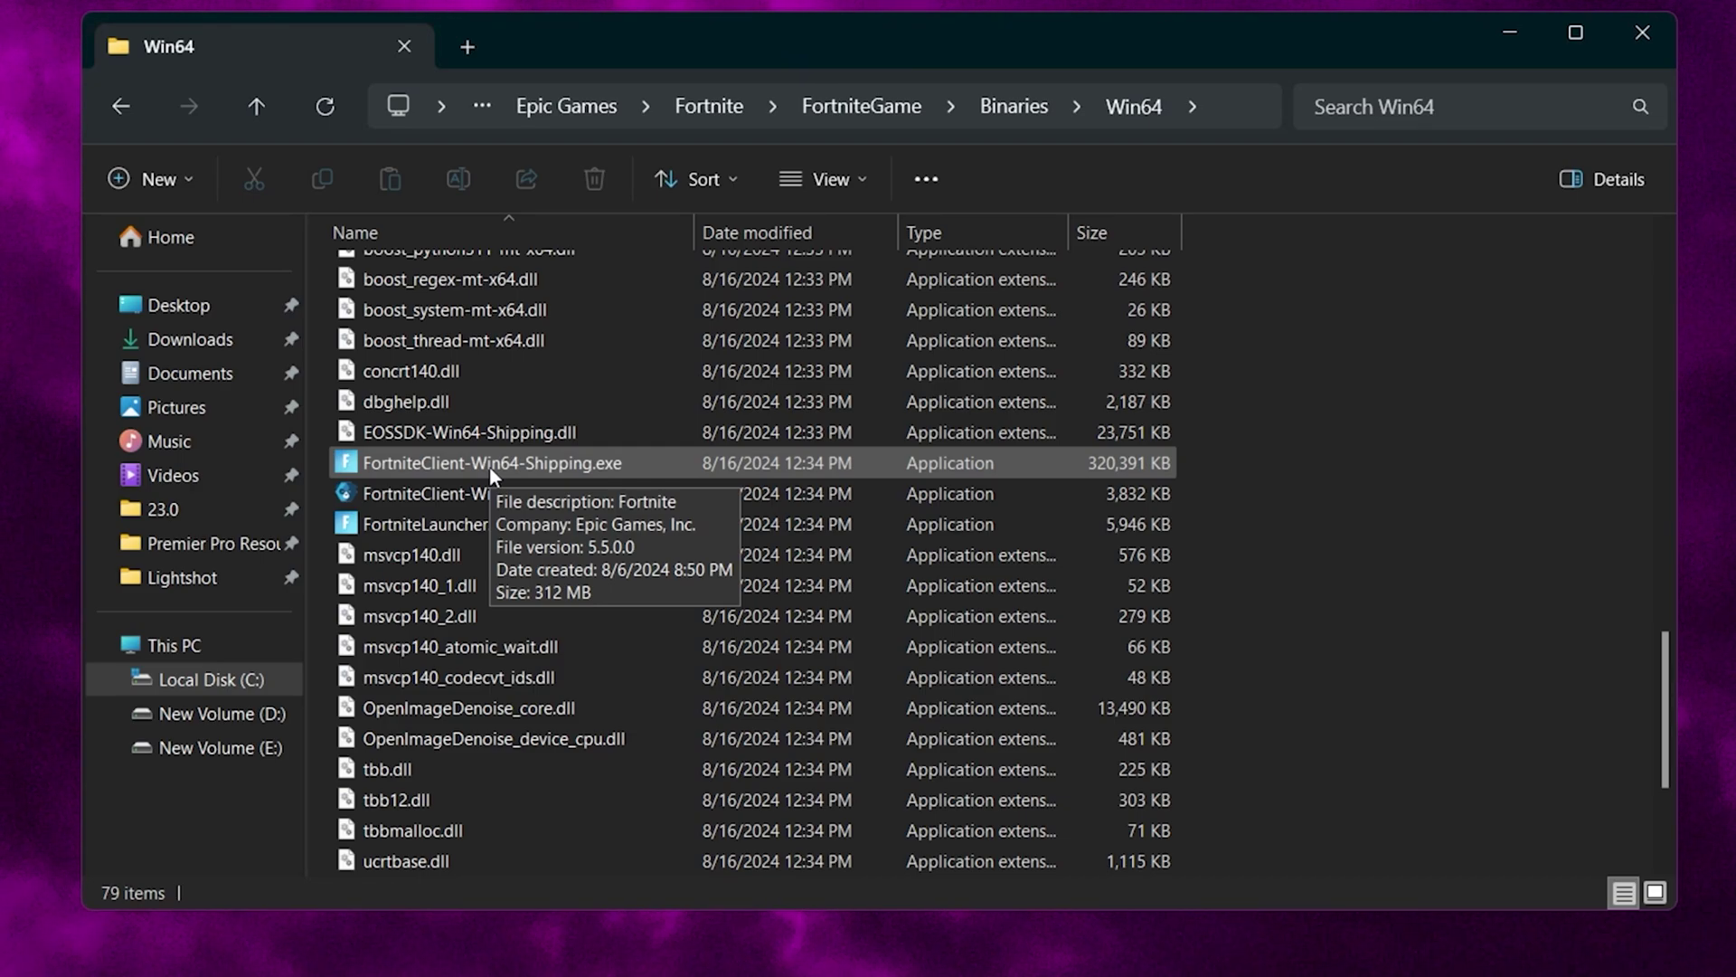
right_click(529, 457)
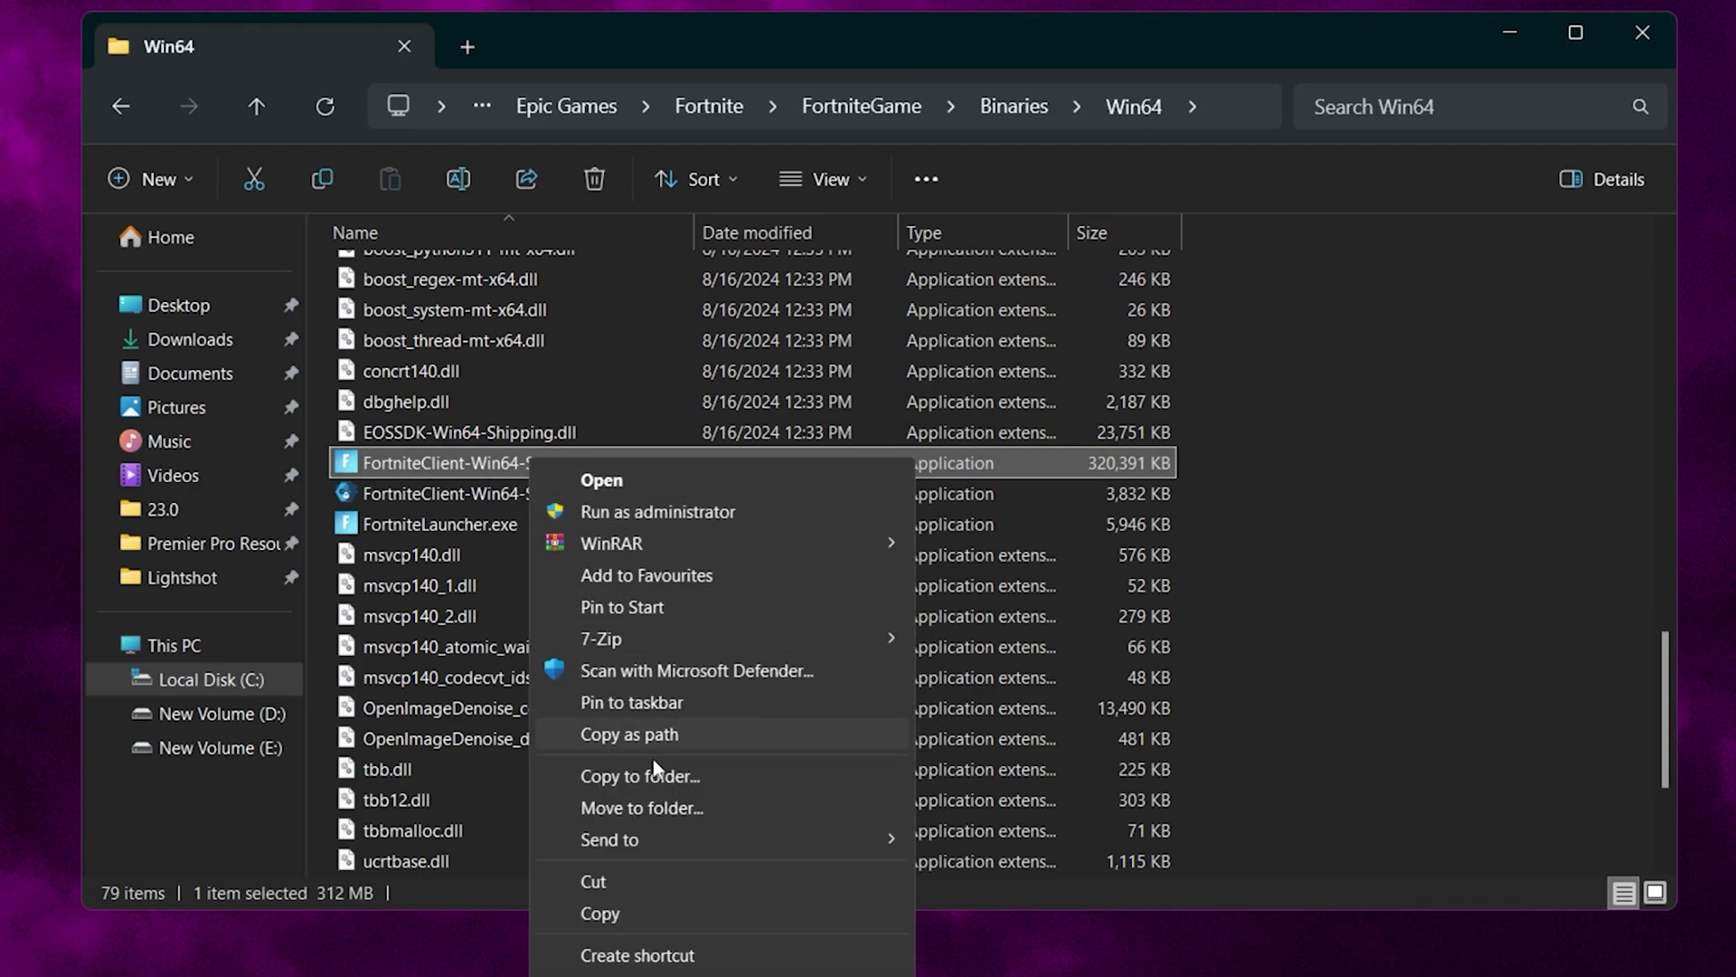
key(alt+Return)
drag(1044, 452, 890, 121)
click(792, 179)
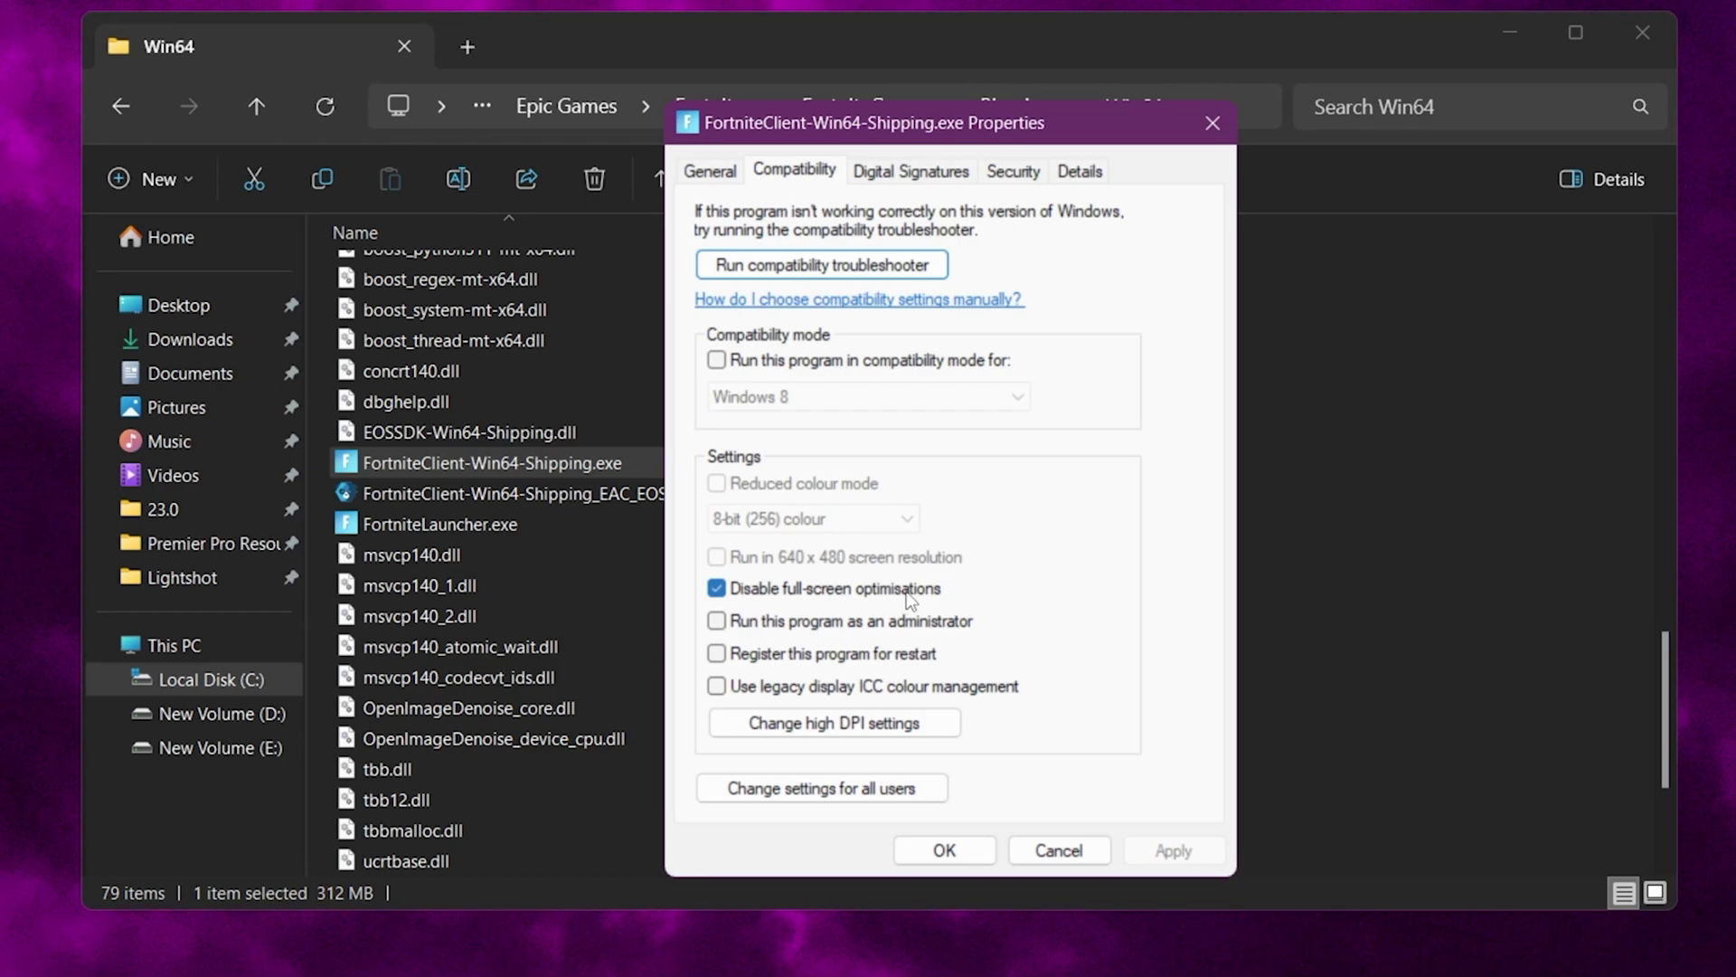
Confirm the high DPI scaling override performed by Application, and accept the compatibility settings with full-screen optimisations disabled
click(853, 729)
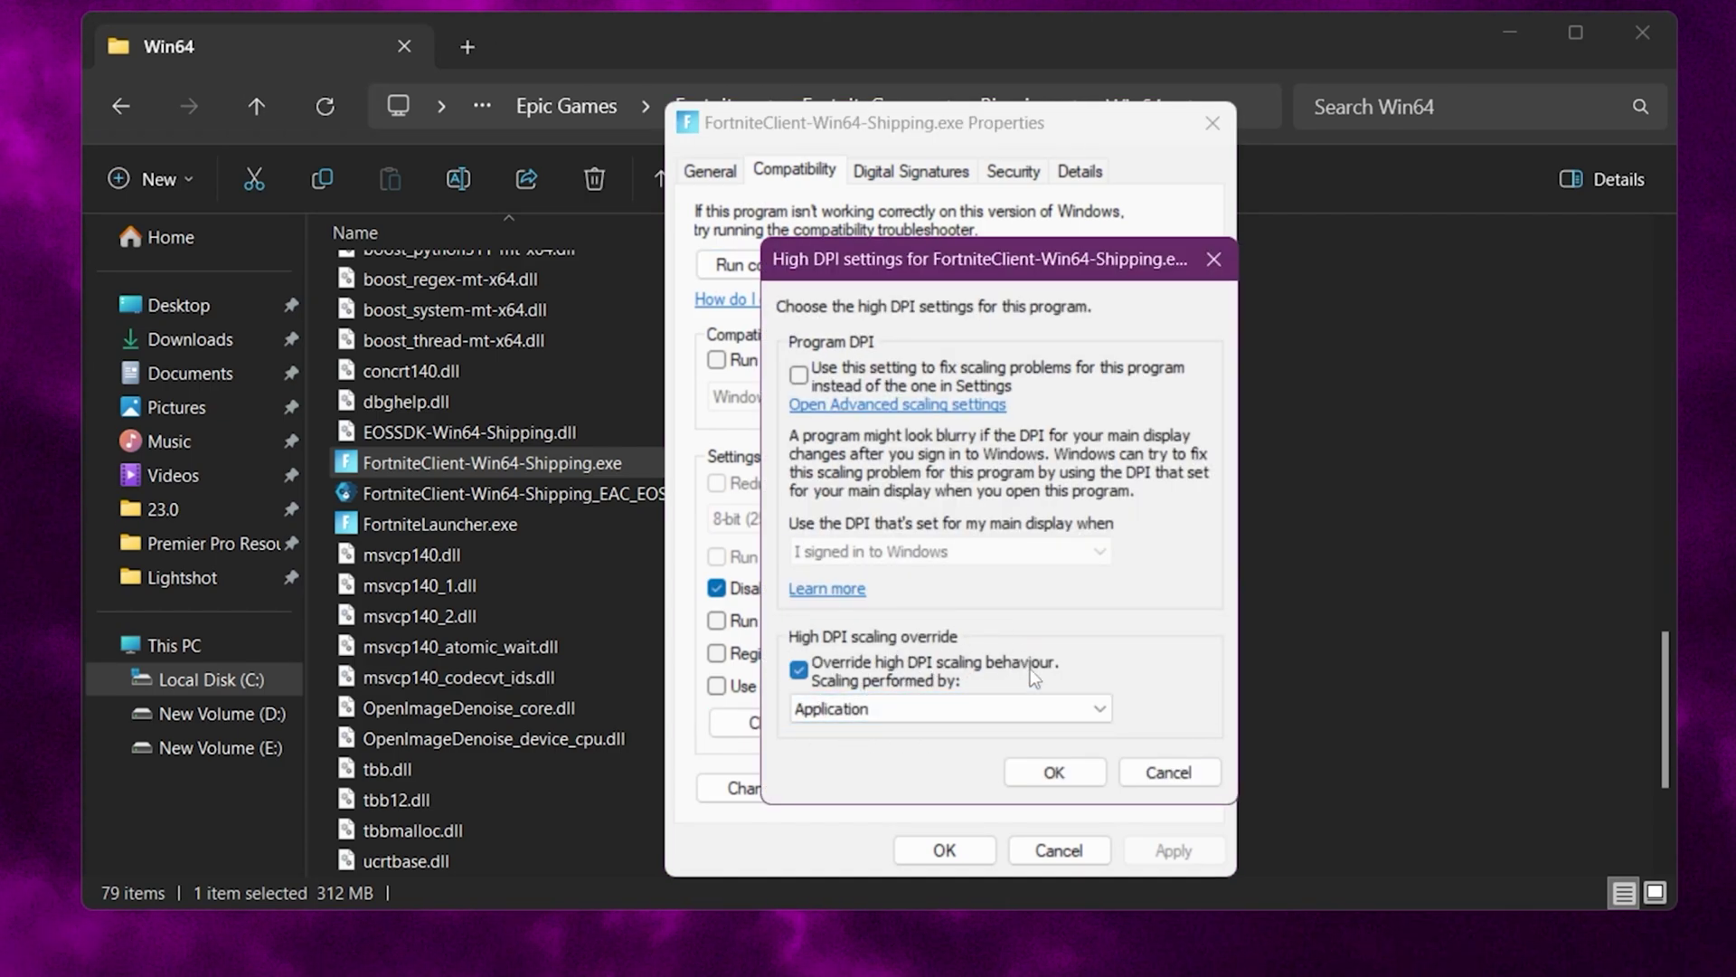
click(1039, 771)
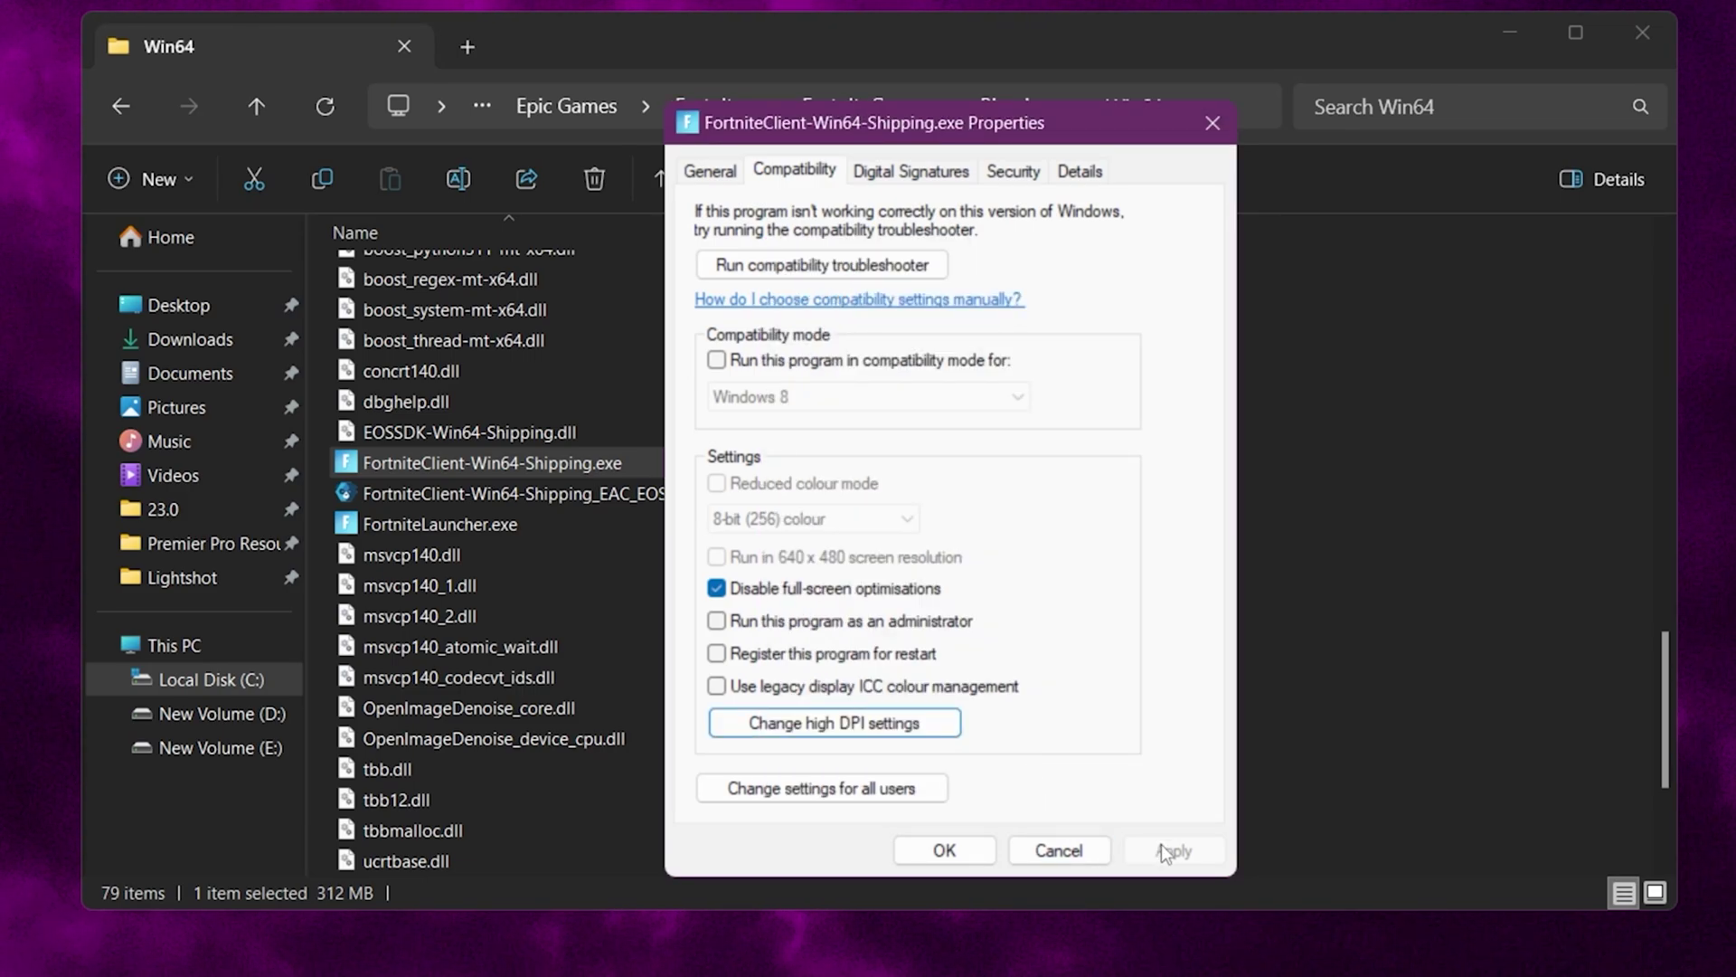
click(944, 850)
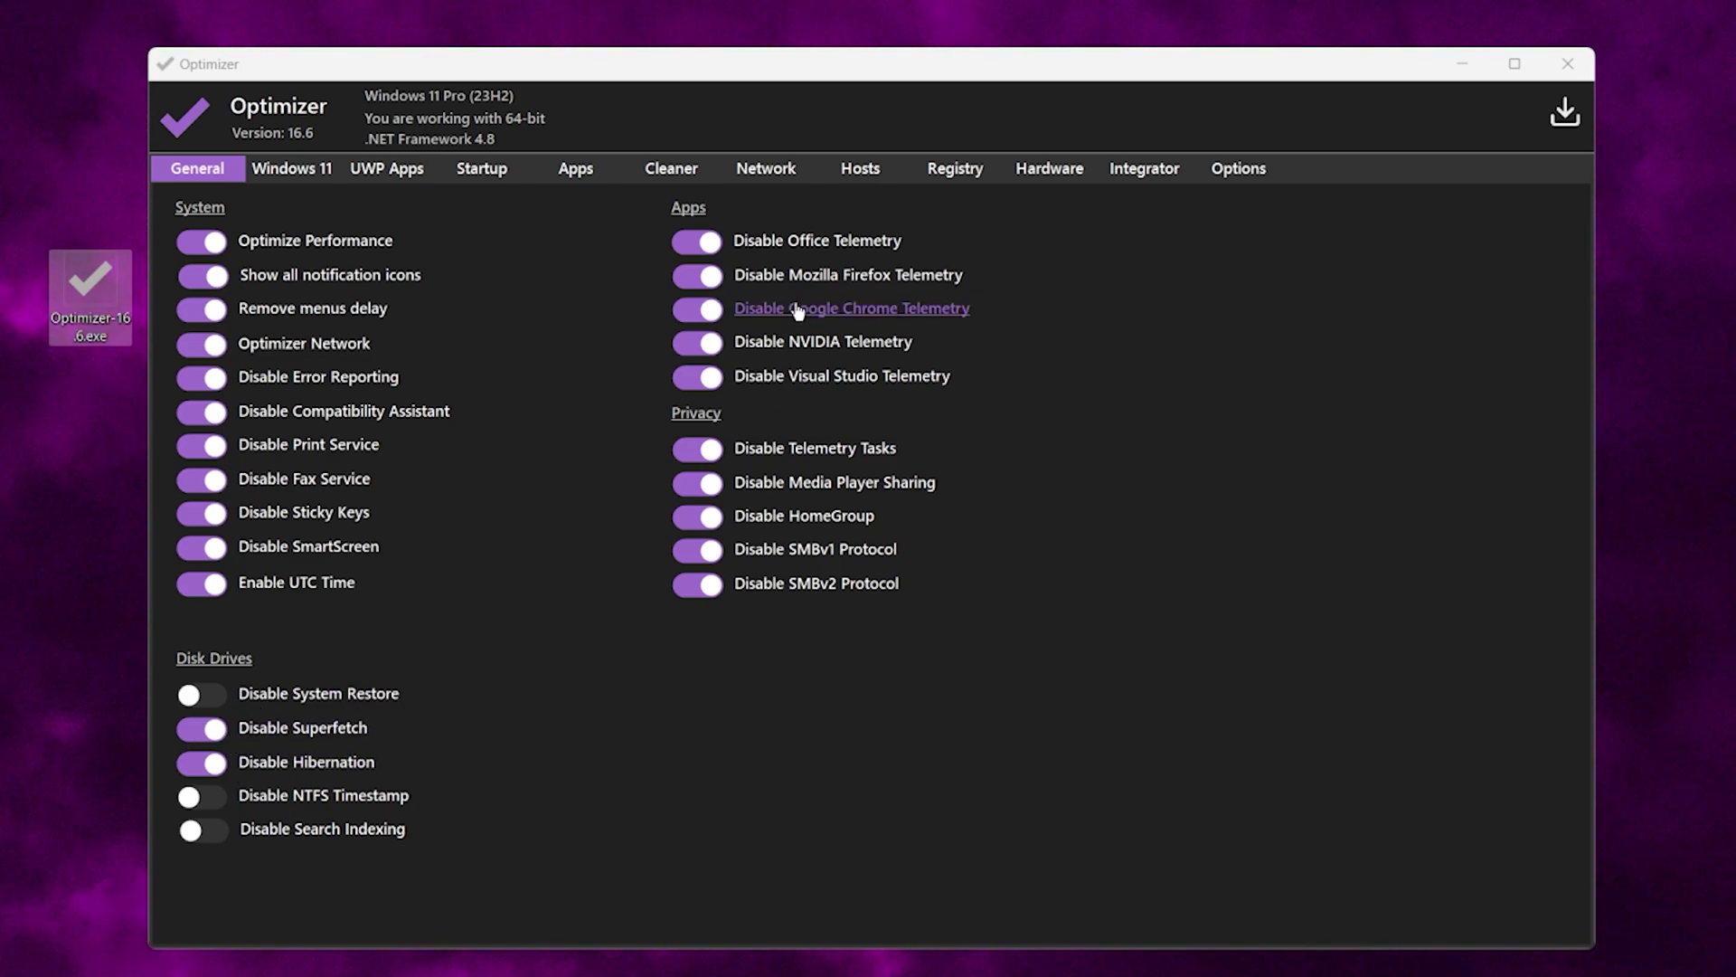
In Optimizer's cleaner, select Windows temporary files, BSOD minidumps, error reports and Empty Recycle Bin, then analyze and clean them
click(575, 168)
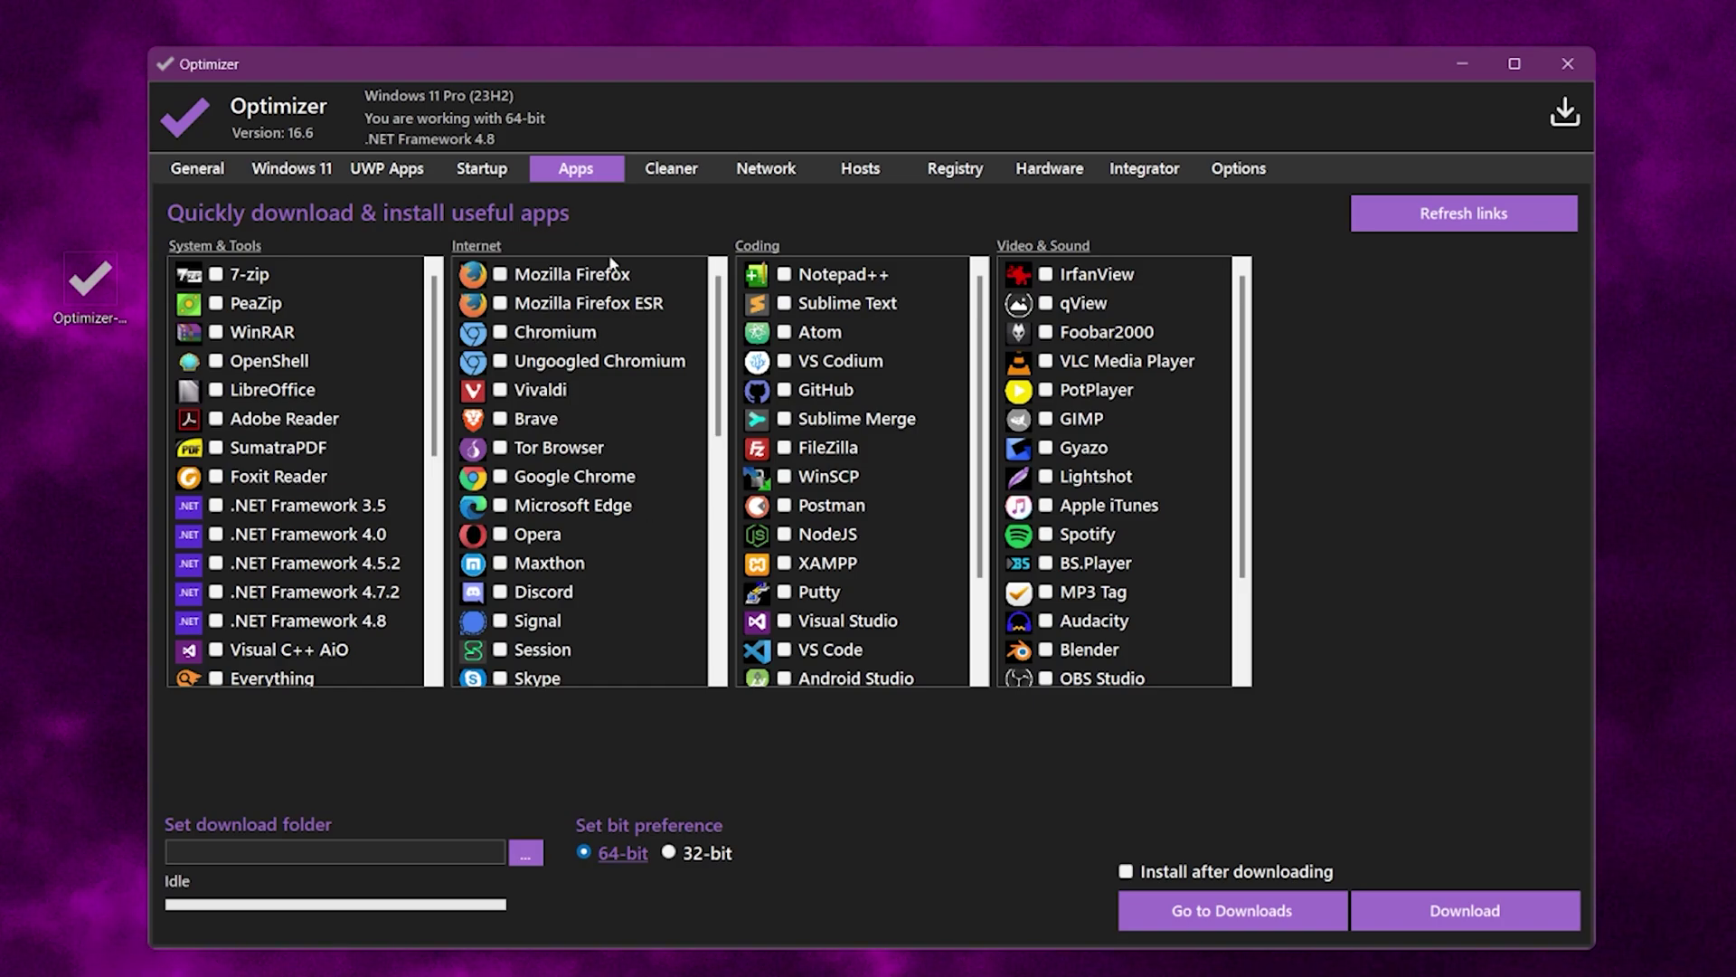
click(669, 174)
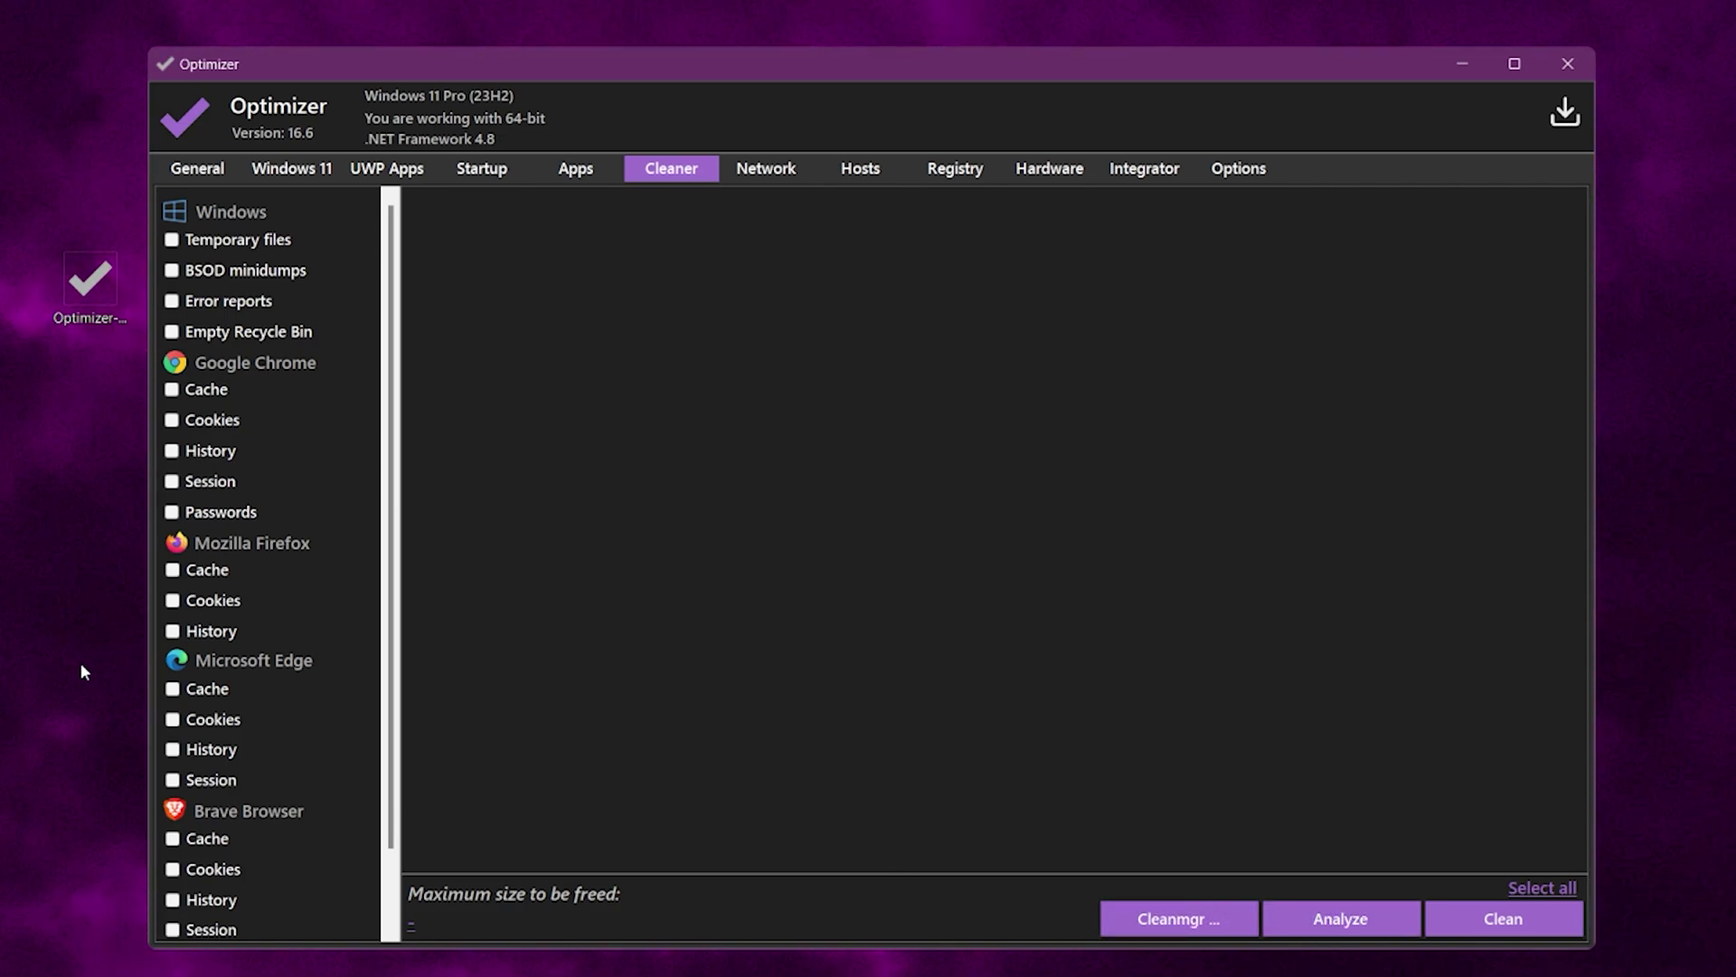
click(174, 240)
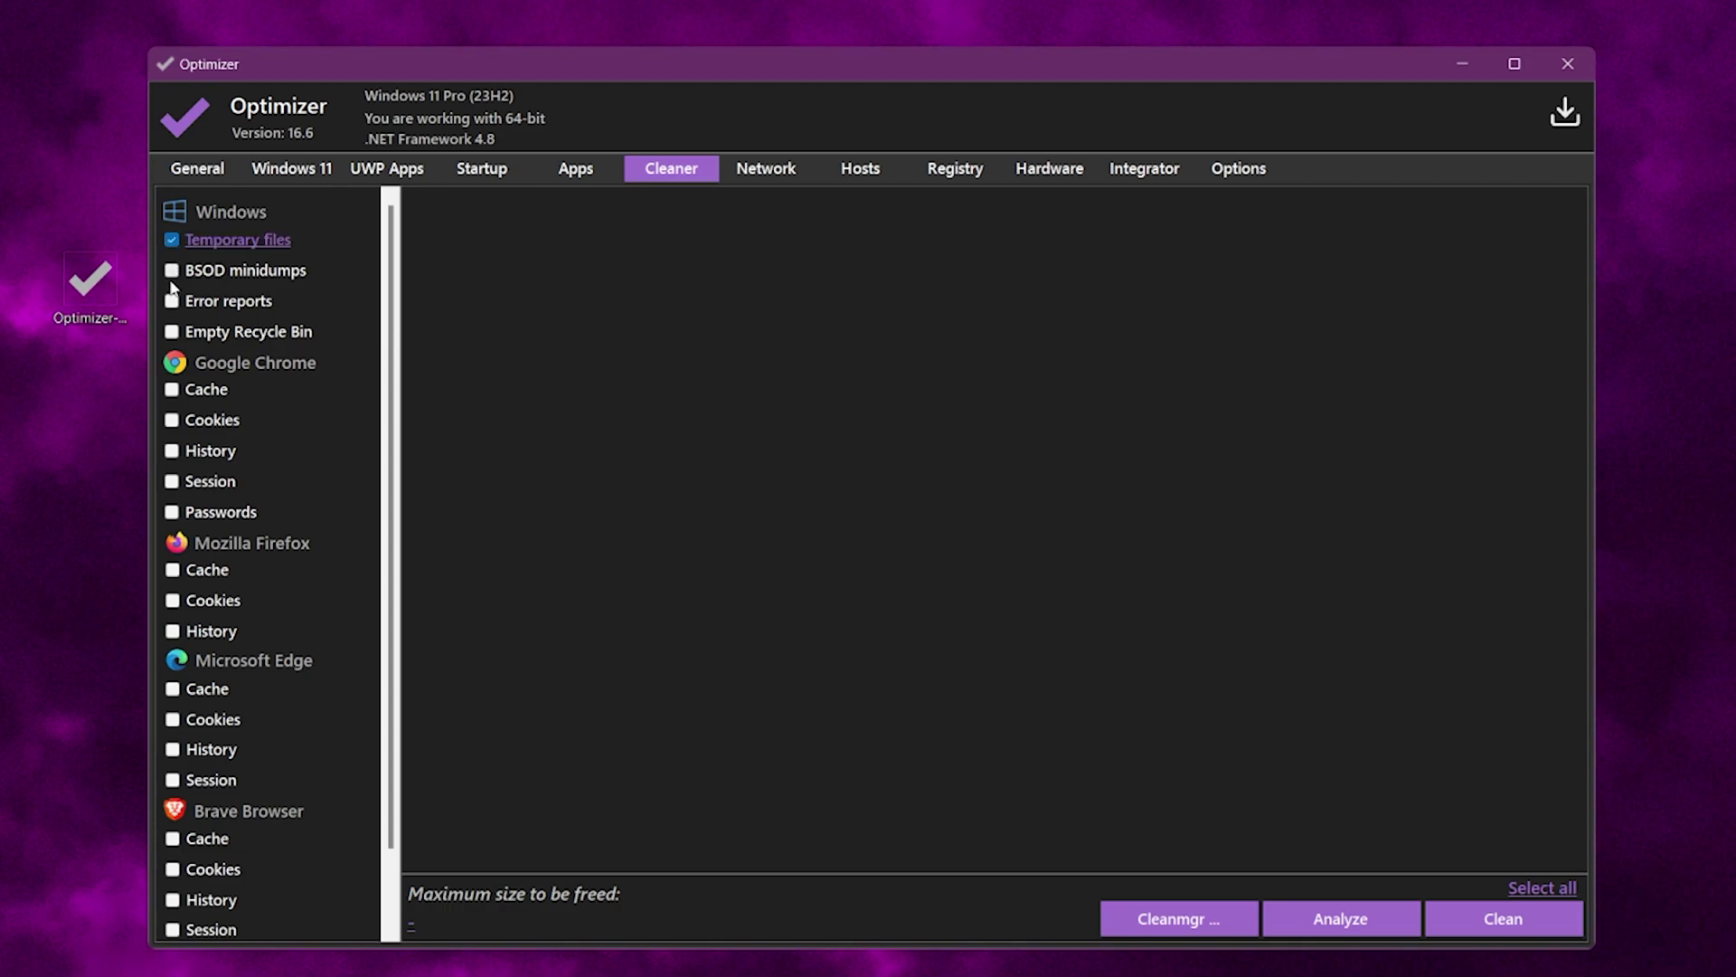
click(171, 274)
click(176, 301)
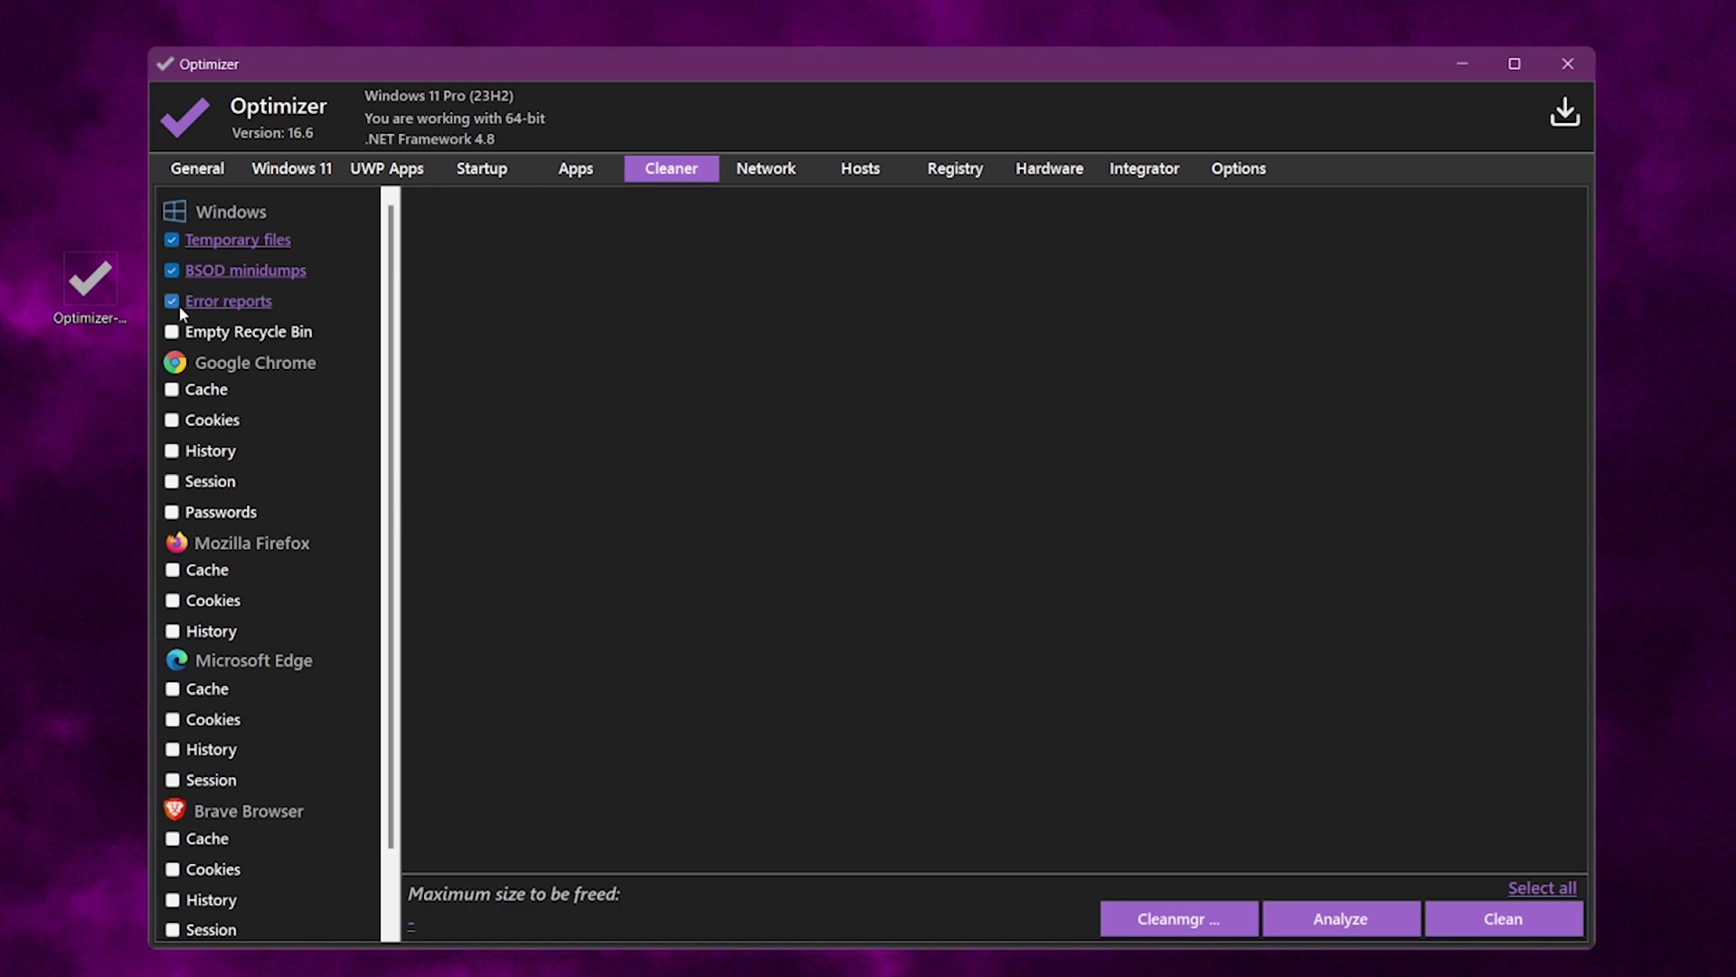
click(173, 332)
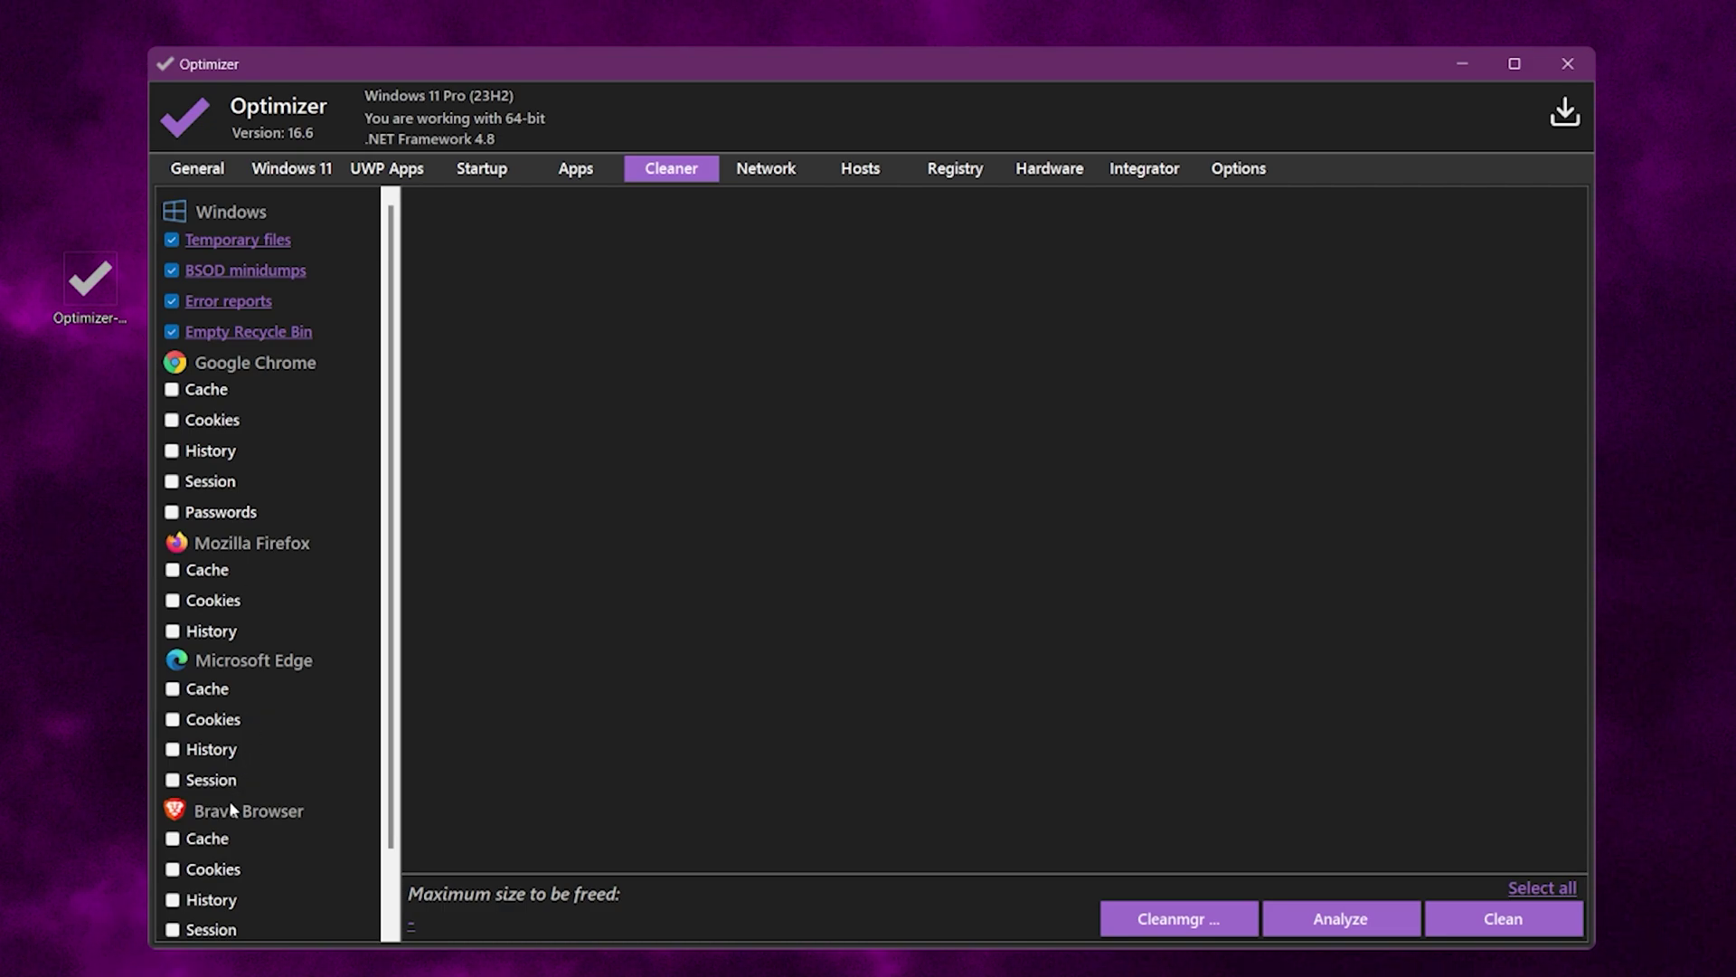
click(1324, 921)
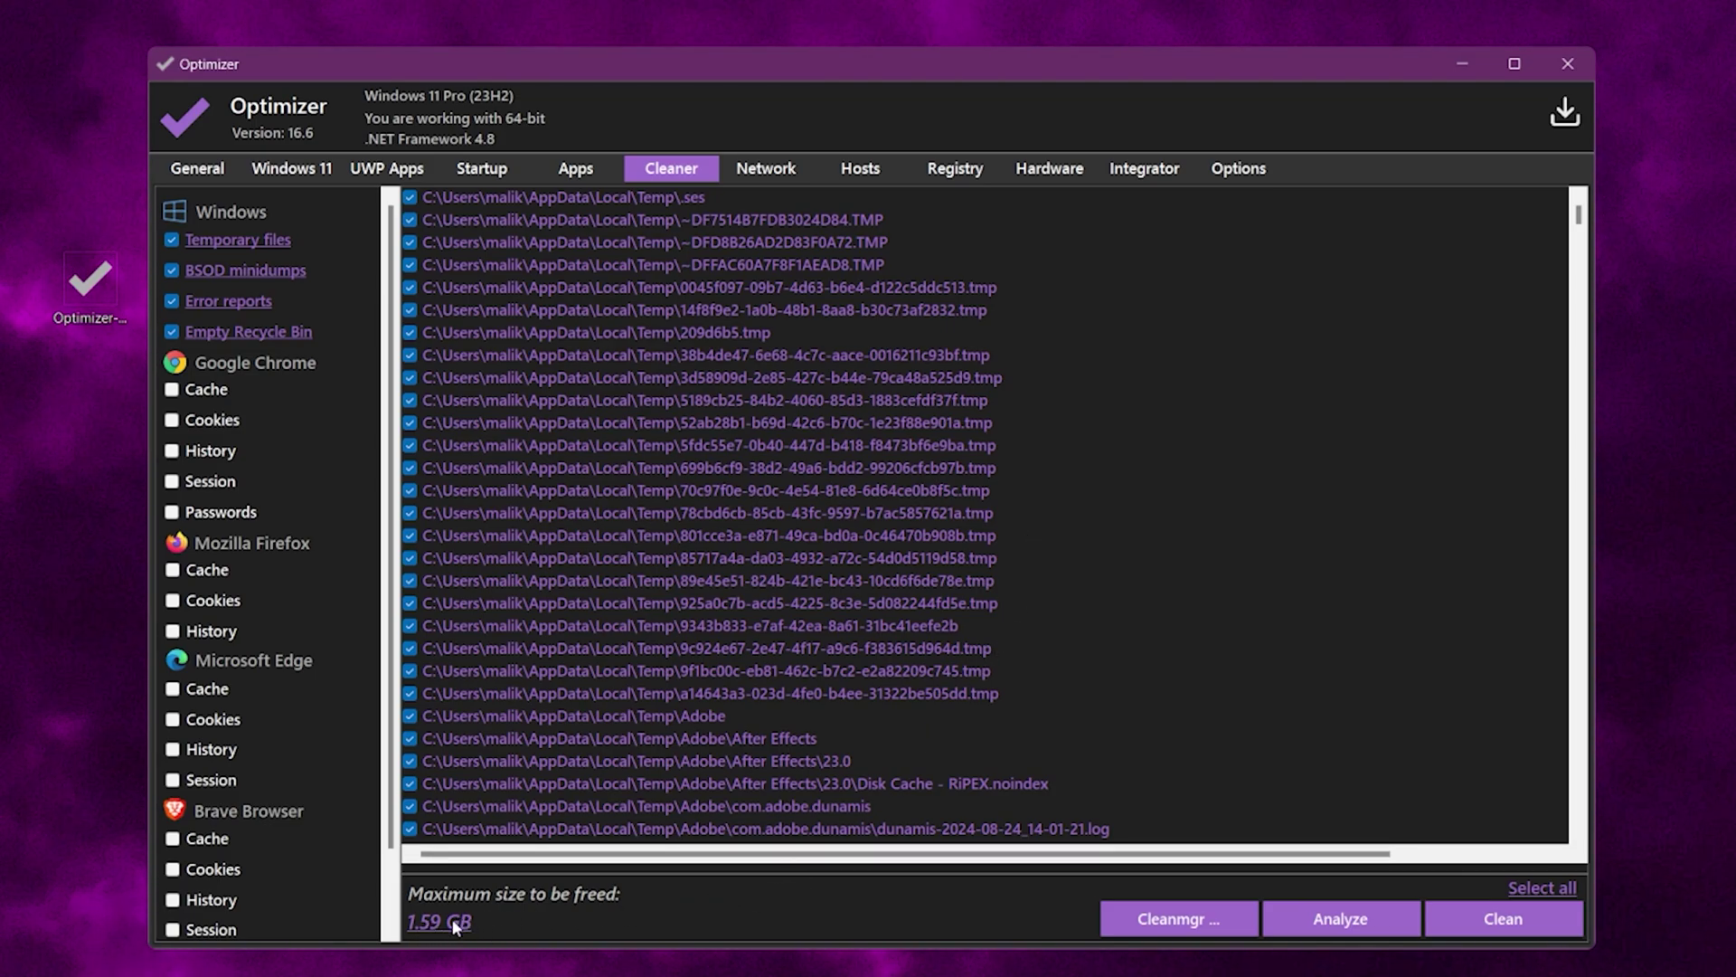
click(1503, 921)
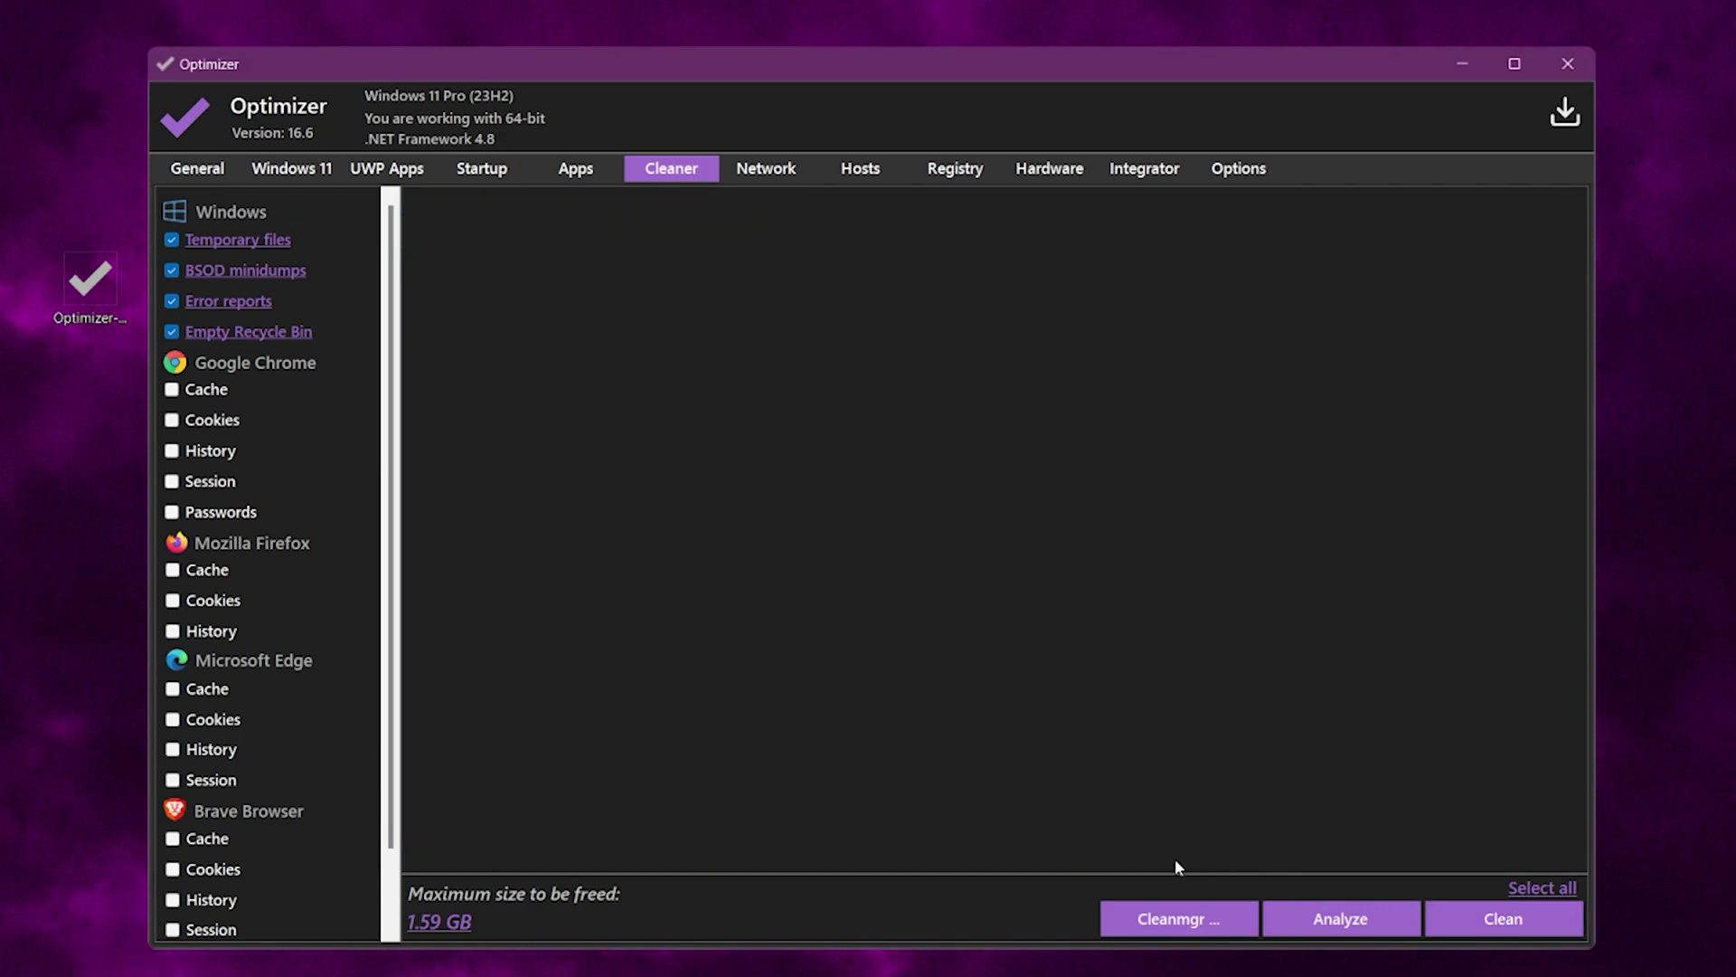
Choose Google as the DNS server for the Realtek Gaming 2.5GbE Family Controller adapter
click(751, 172)
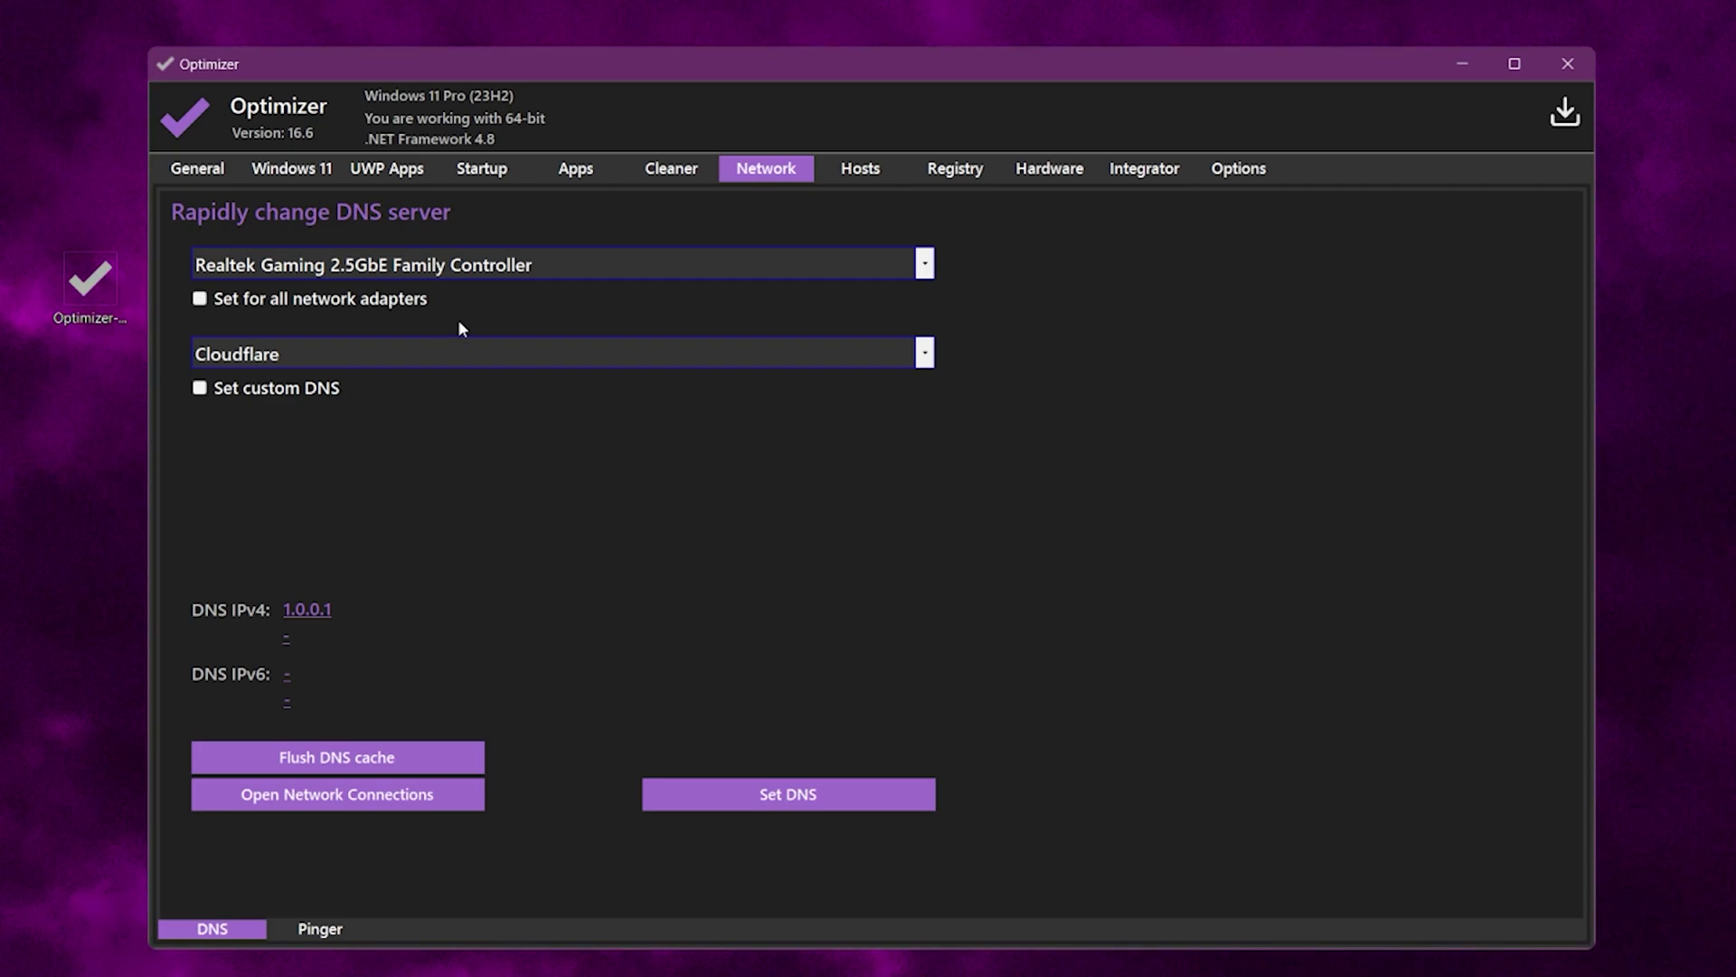
click(924, 263)
click(392, 295)
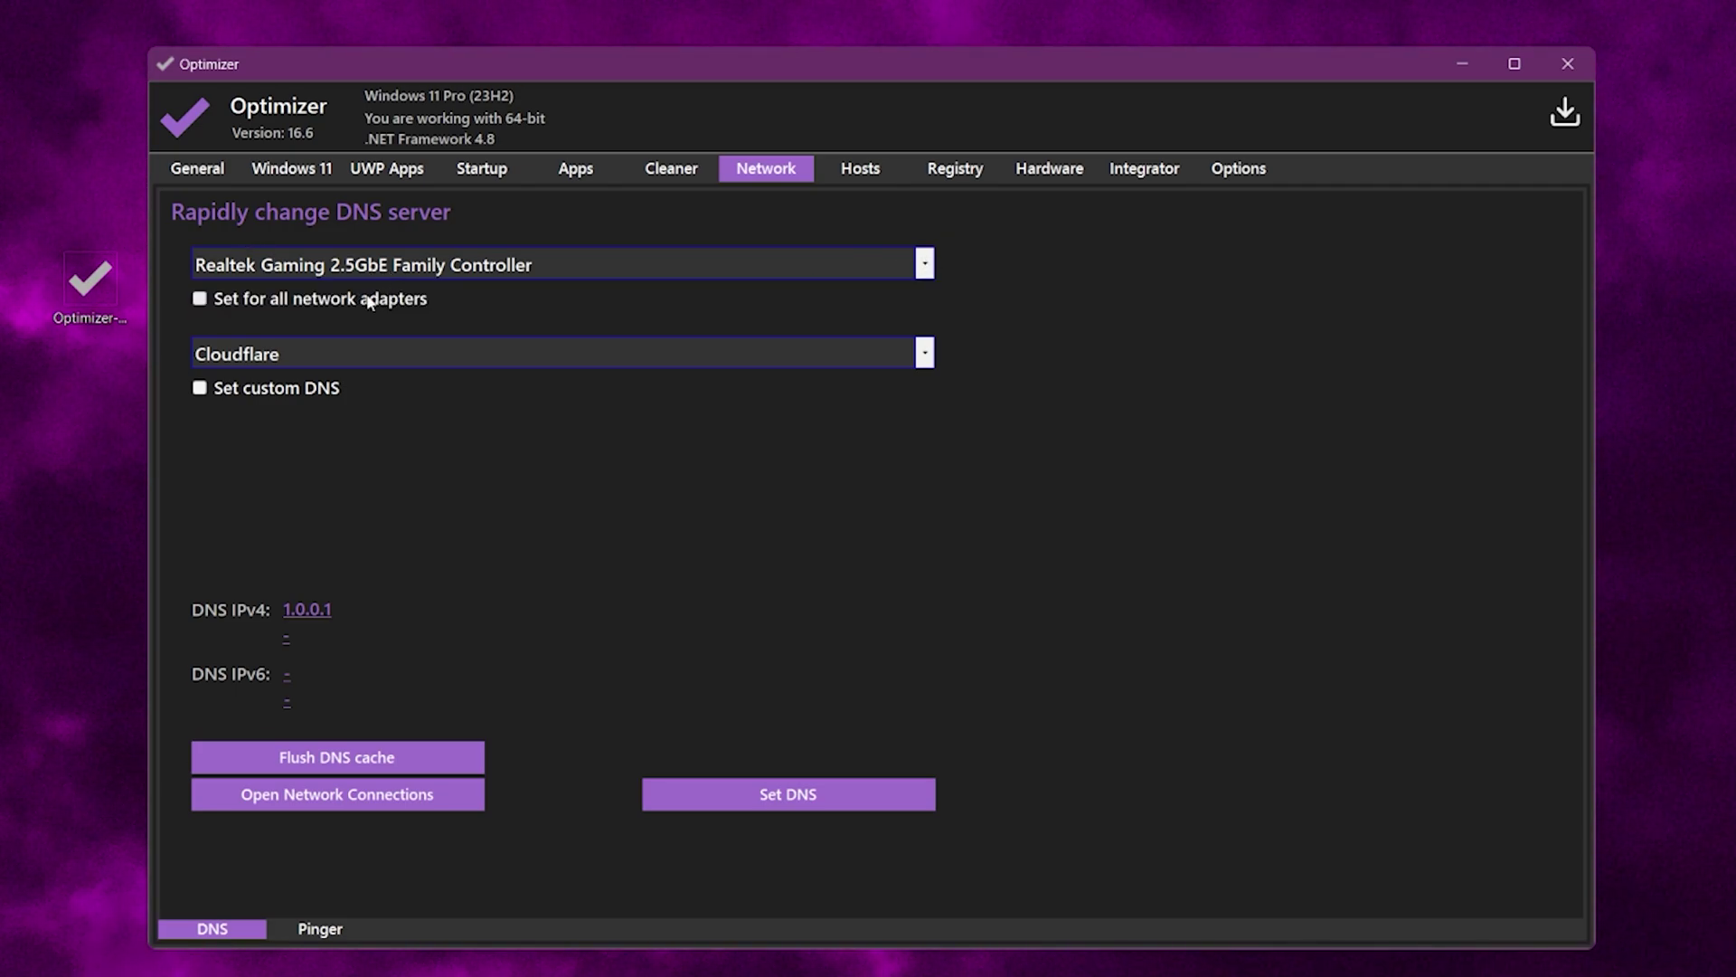
click(935, 359)
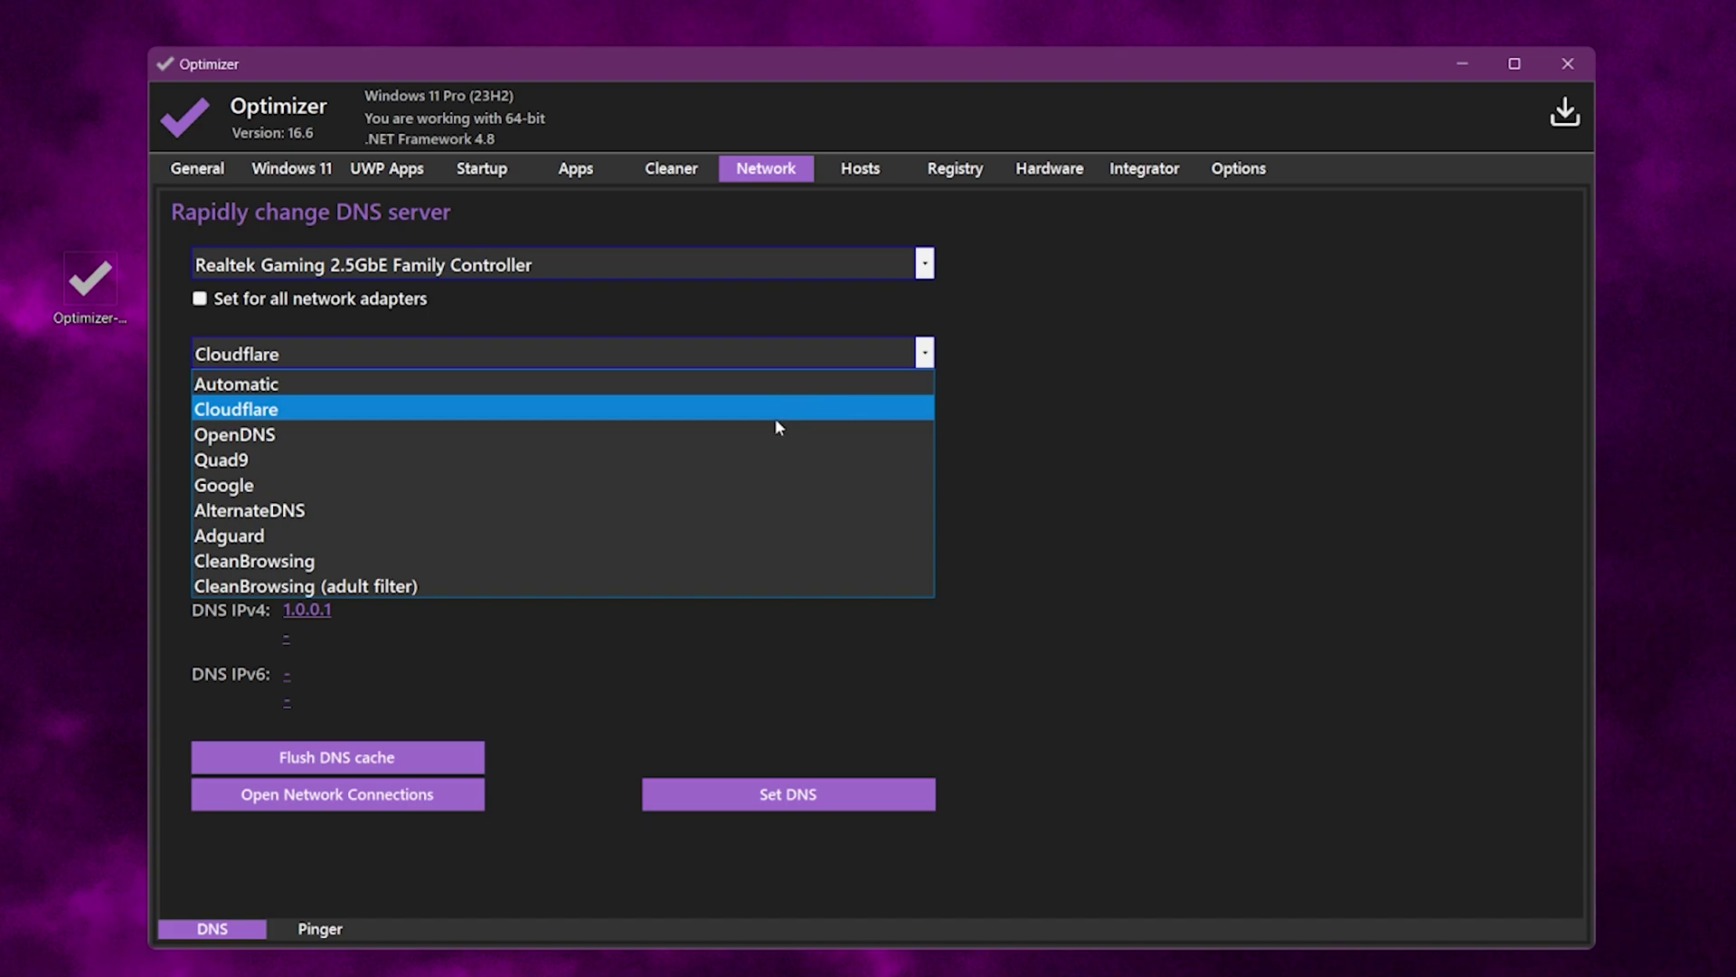
click(233, 487)
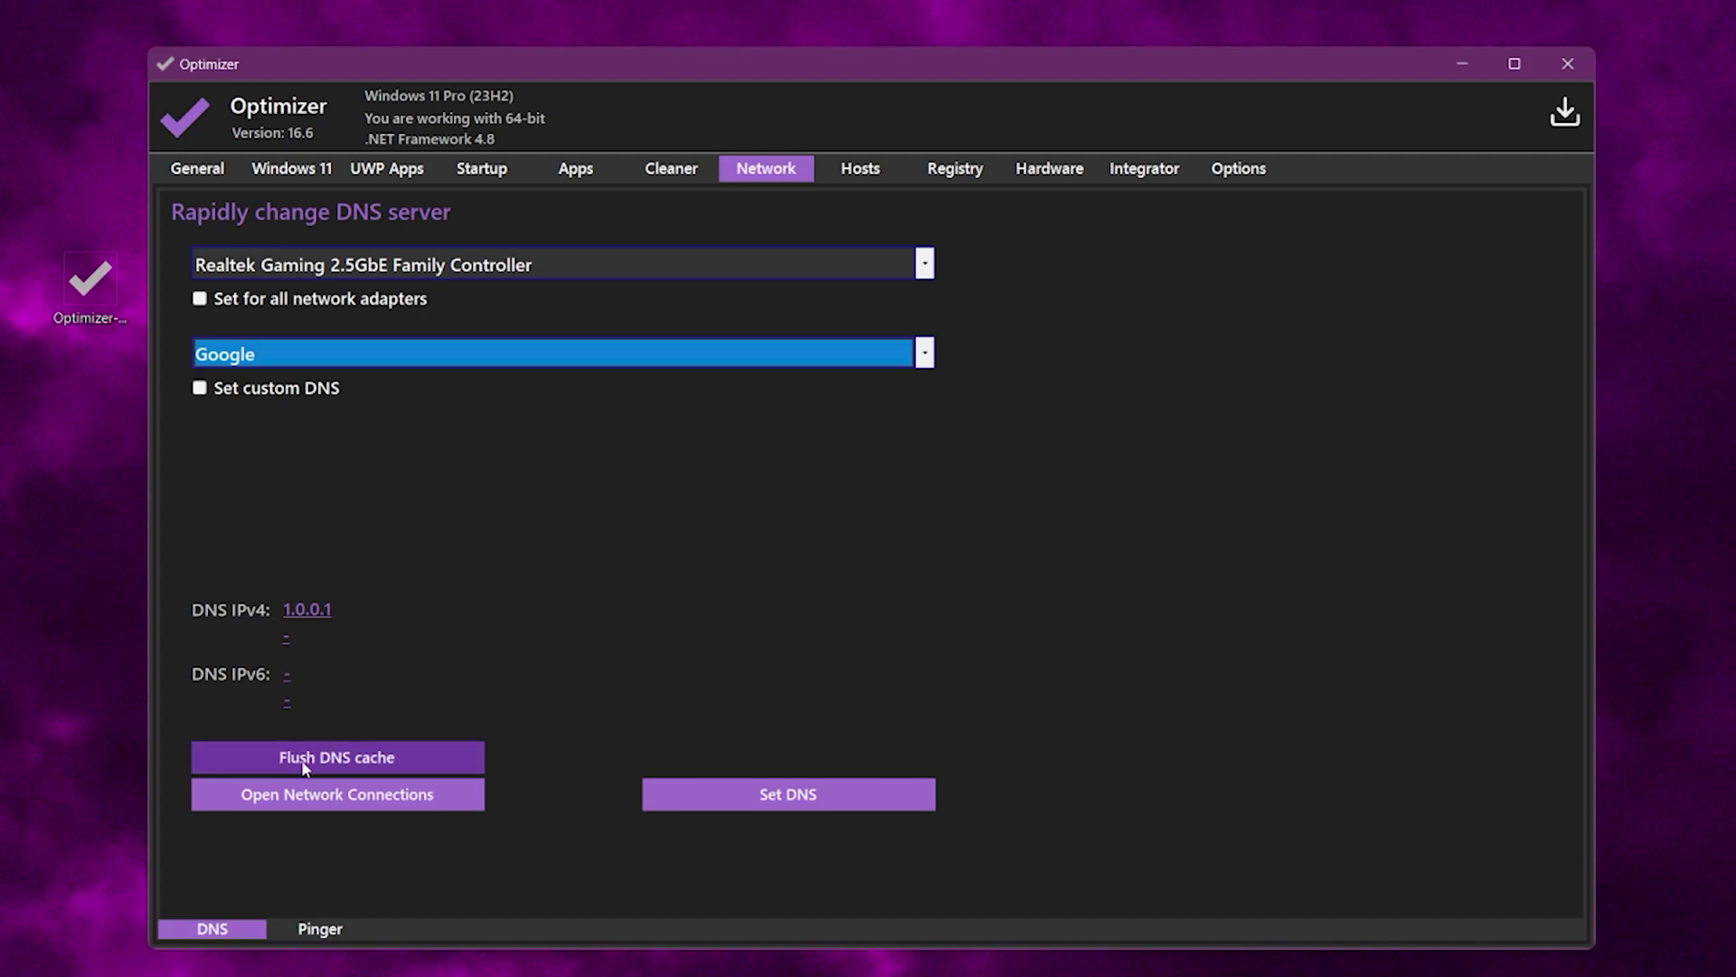
Flush the Windows DNS cache, apply the selected DNS server to the adapter, and close Optimizer
click(369, 762)
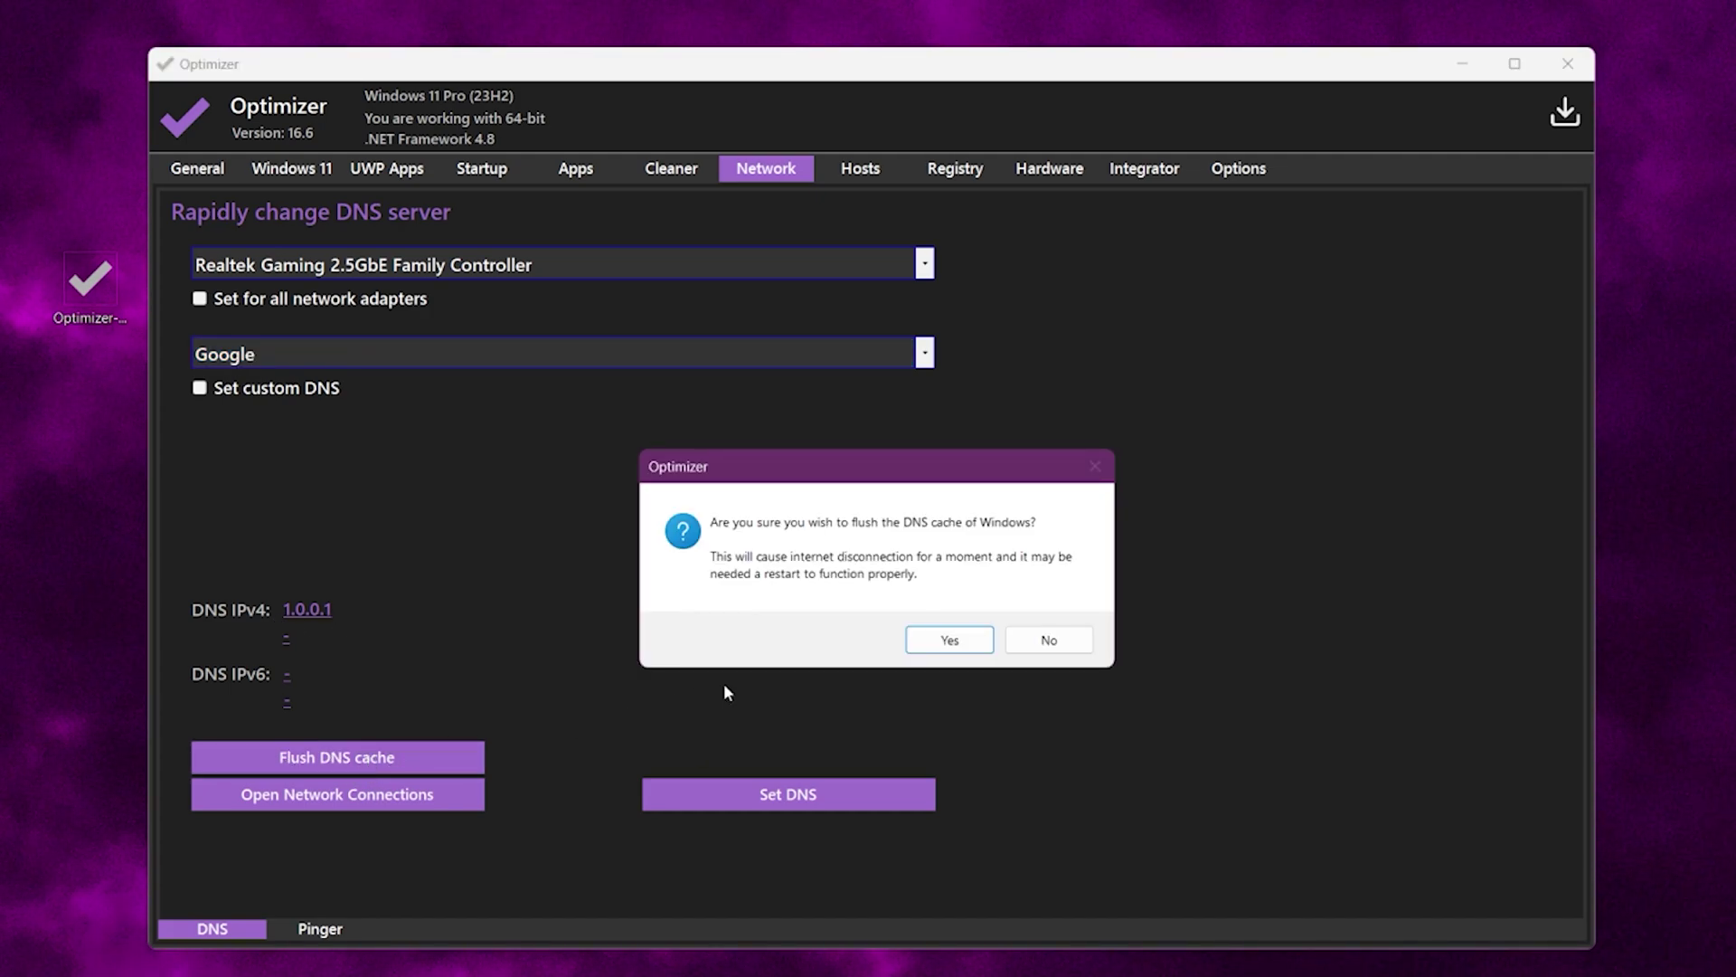
click(958, 642)
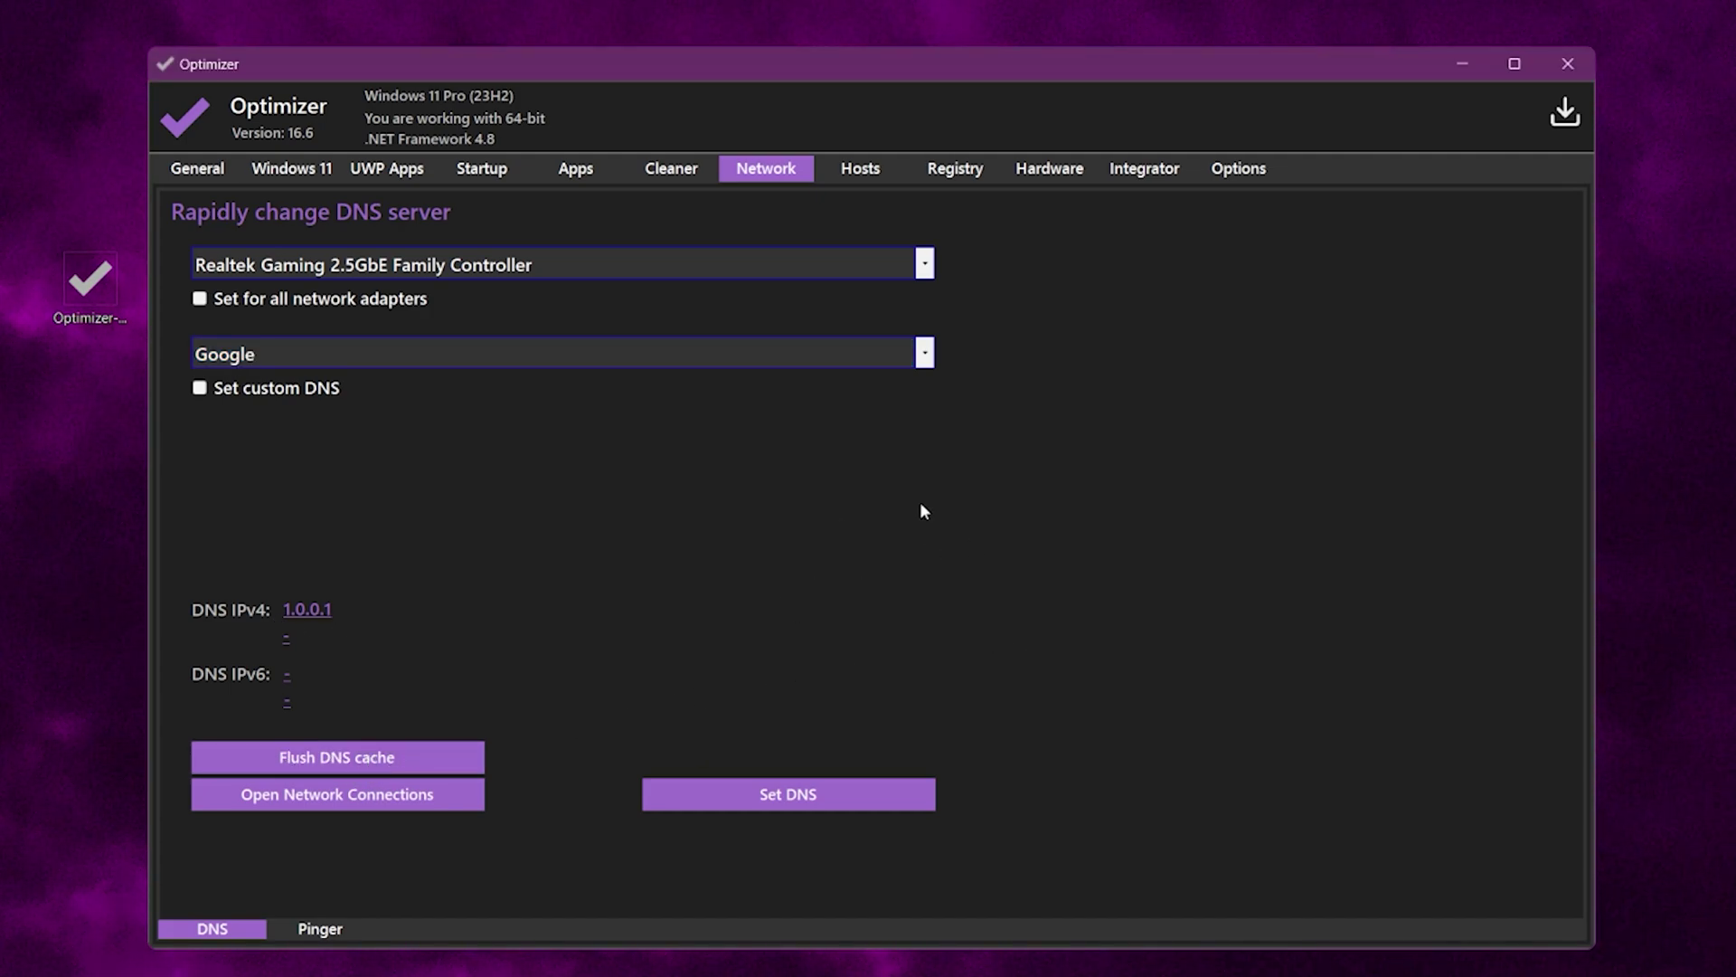
click(827, 794)
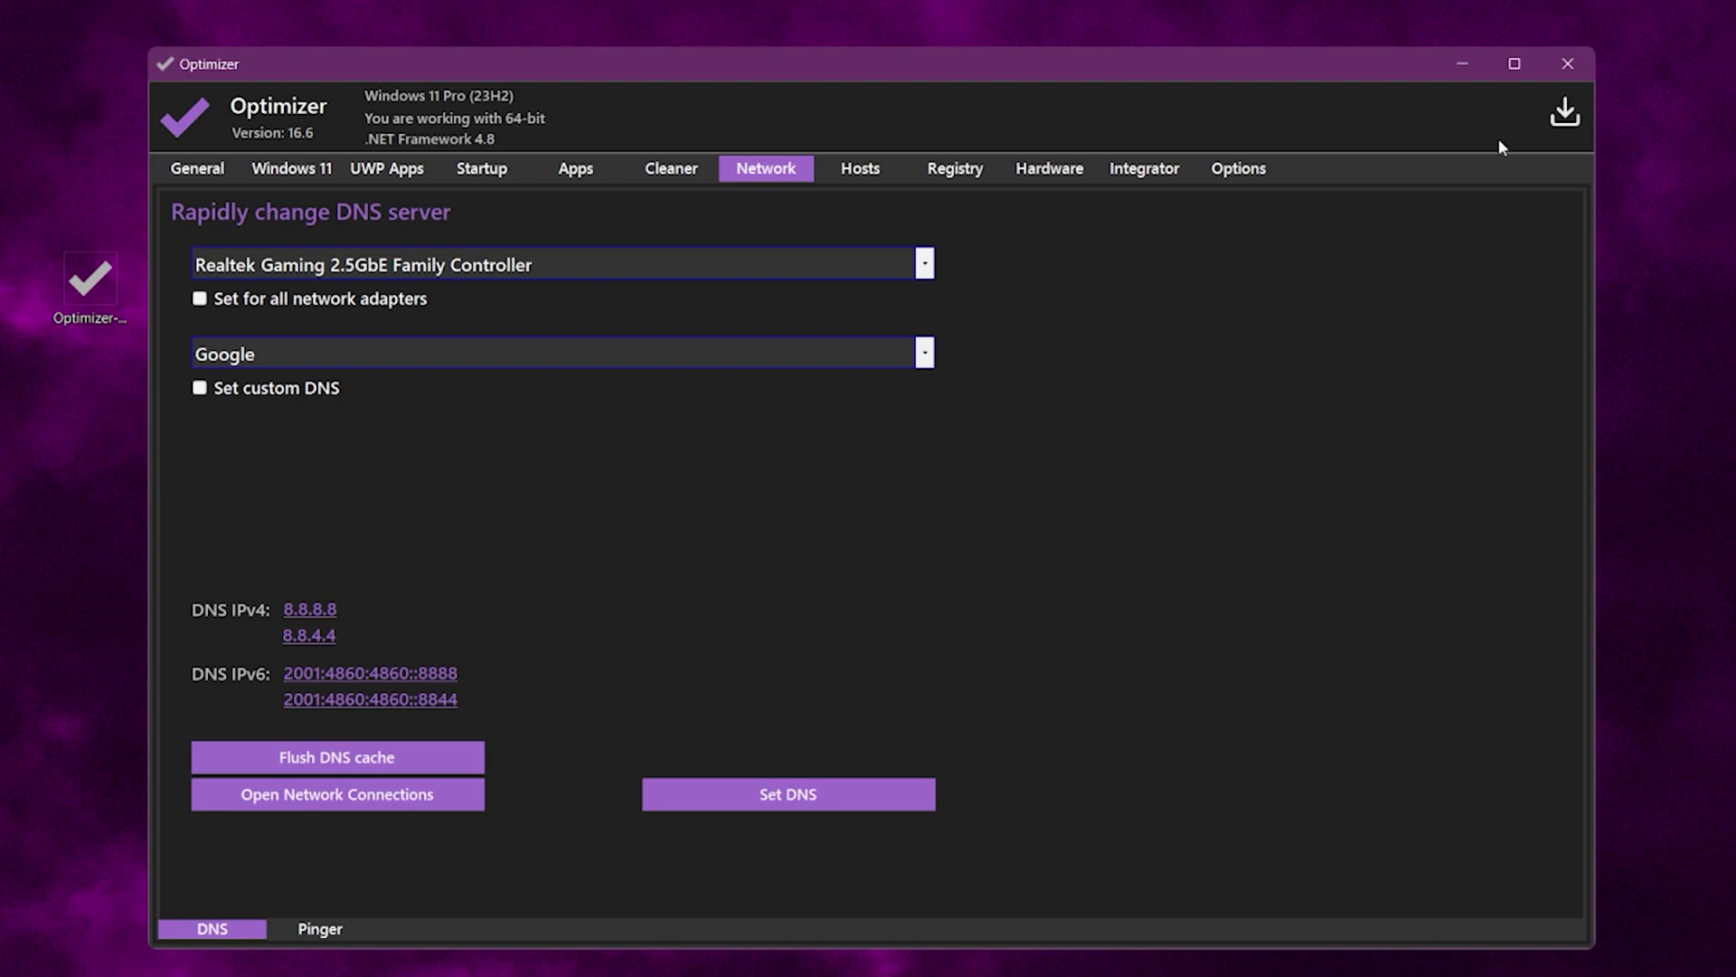
click(1568, 65)
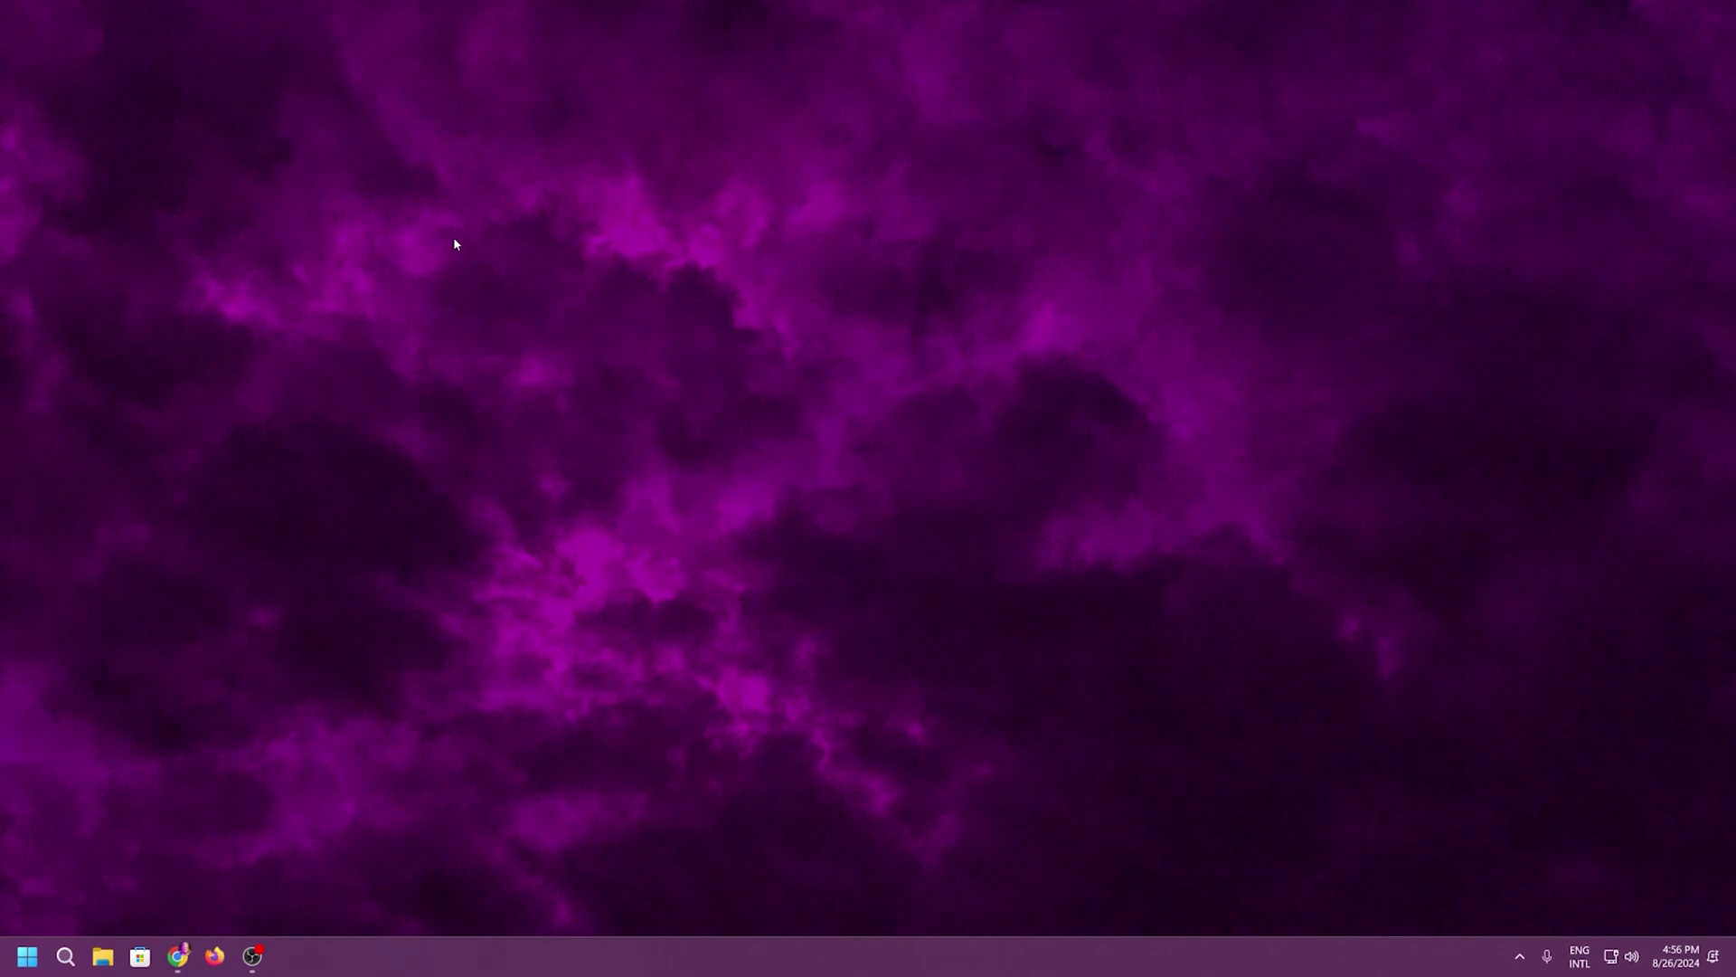
Open the visual effects Performance Options through the advanced system settings on the system's About page
right_click(28, 959)
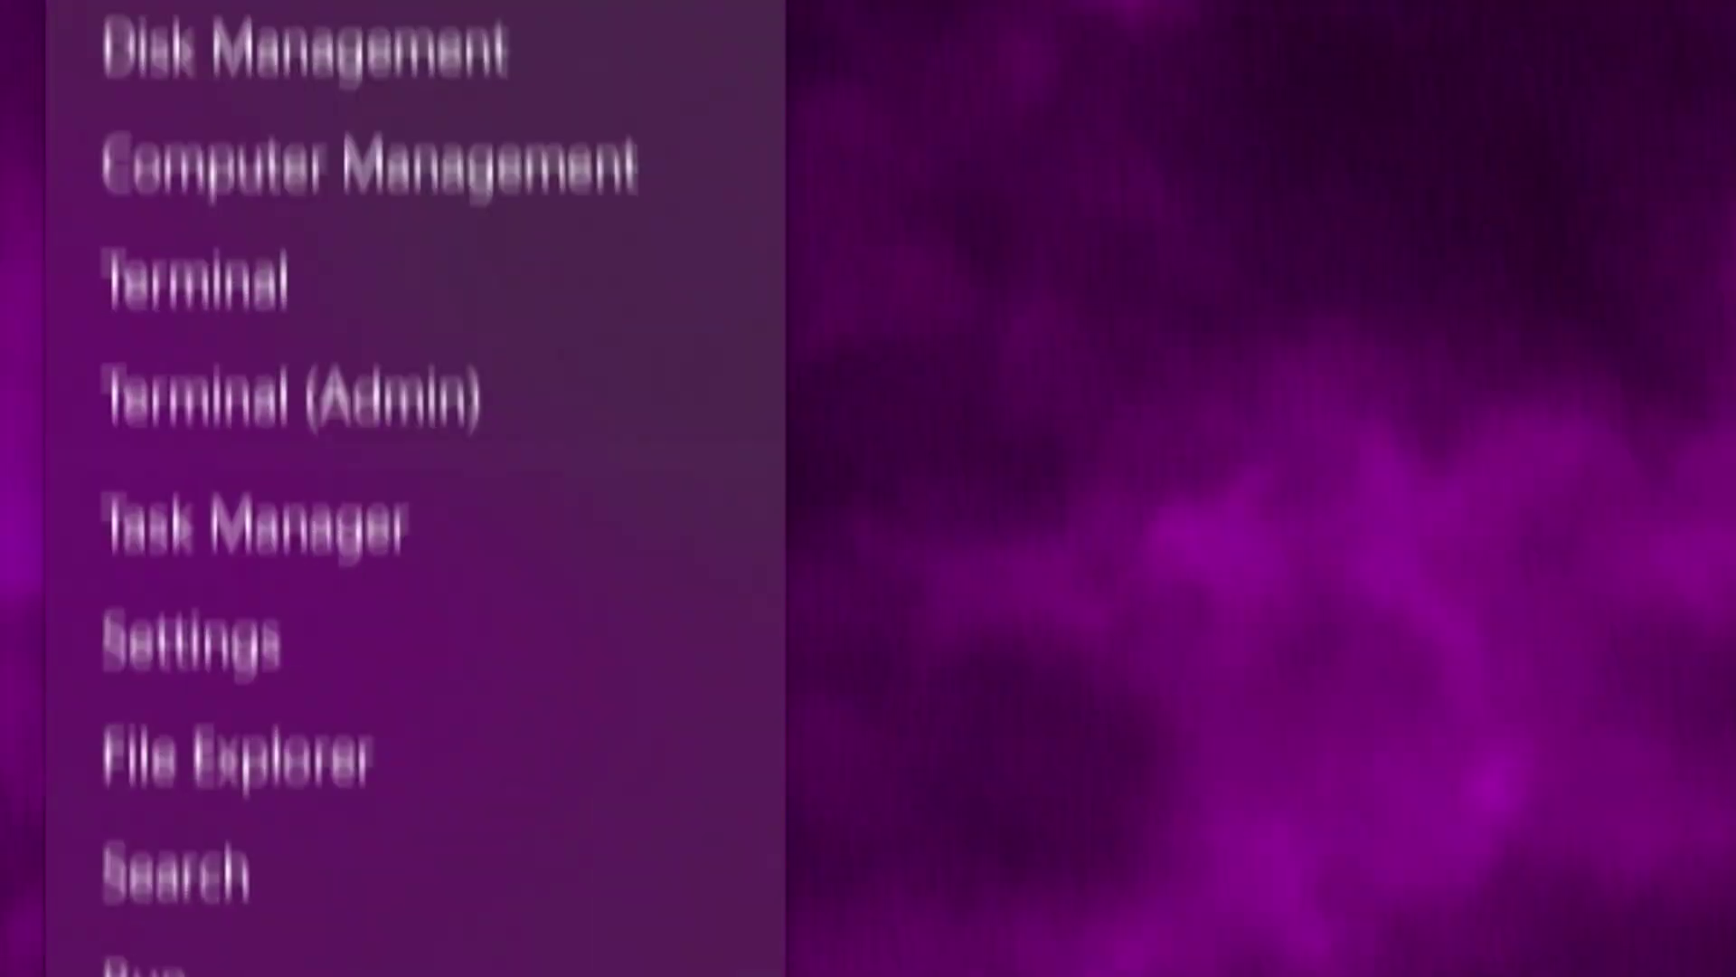
click(200, 180)
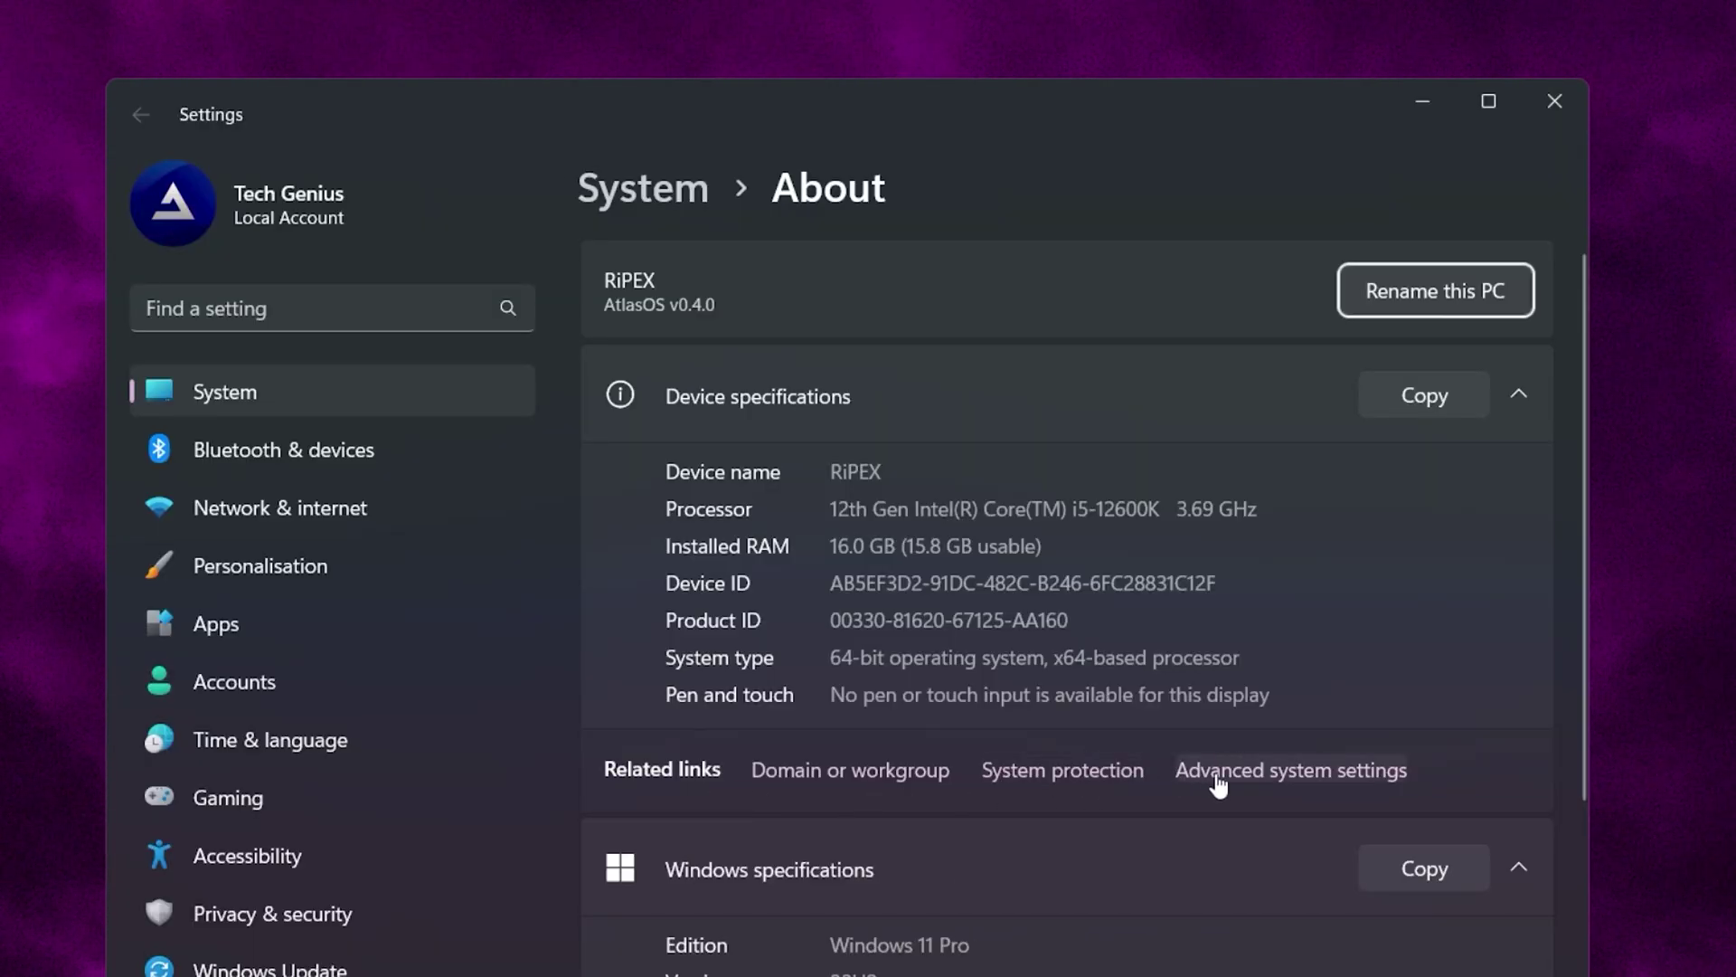
click(1347, 773)
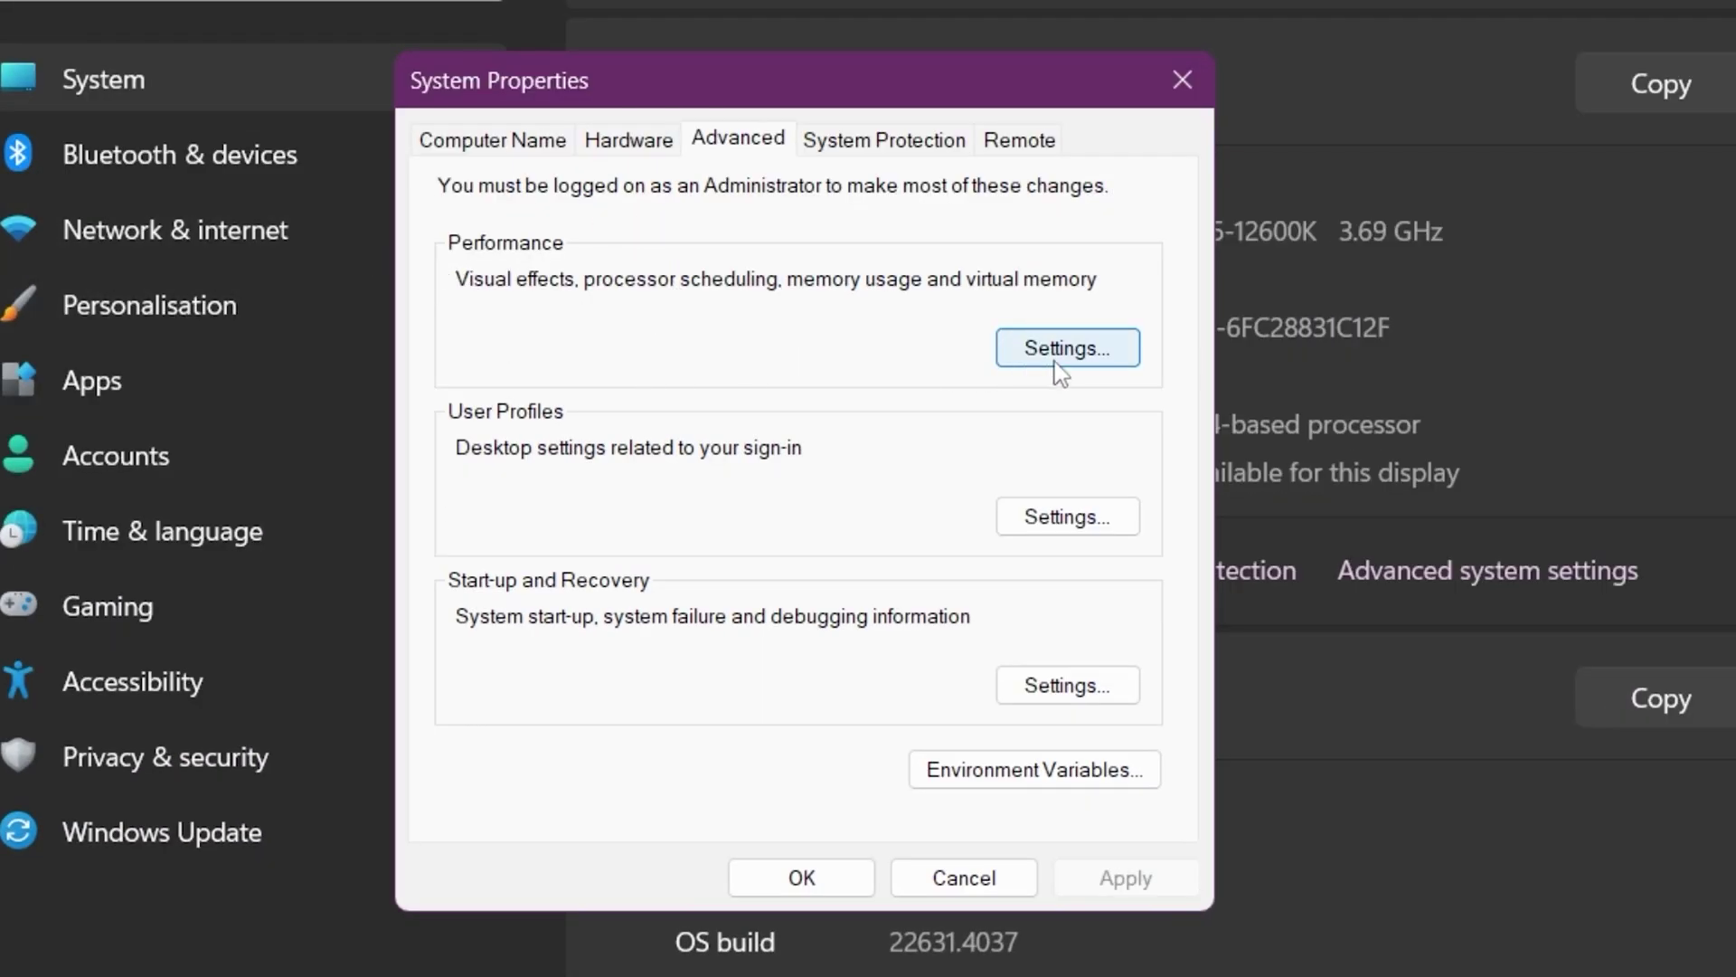
click(1082, 357)
drag(769, 222, 813, 0)
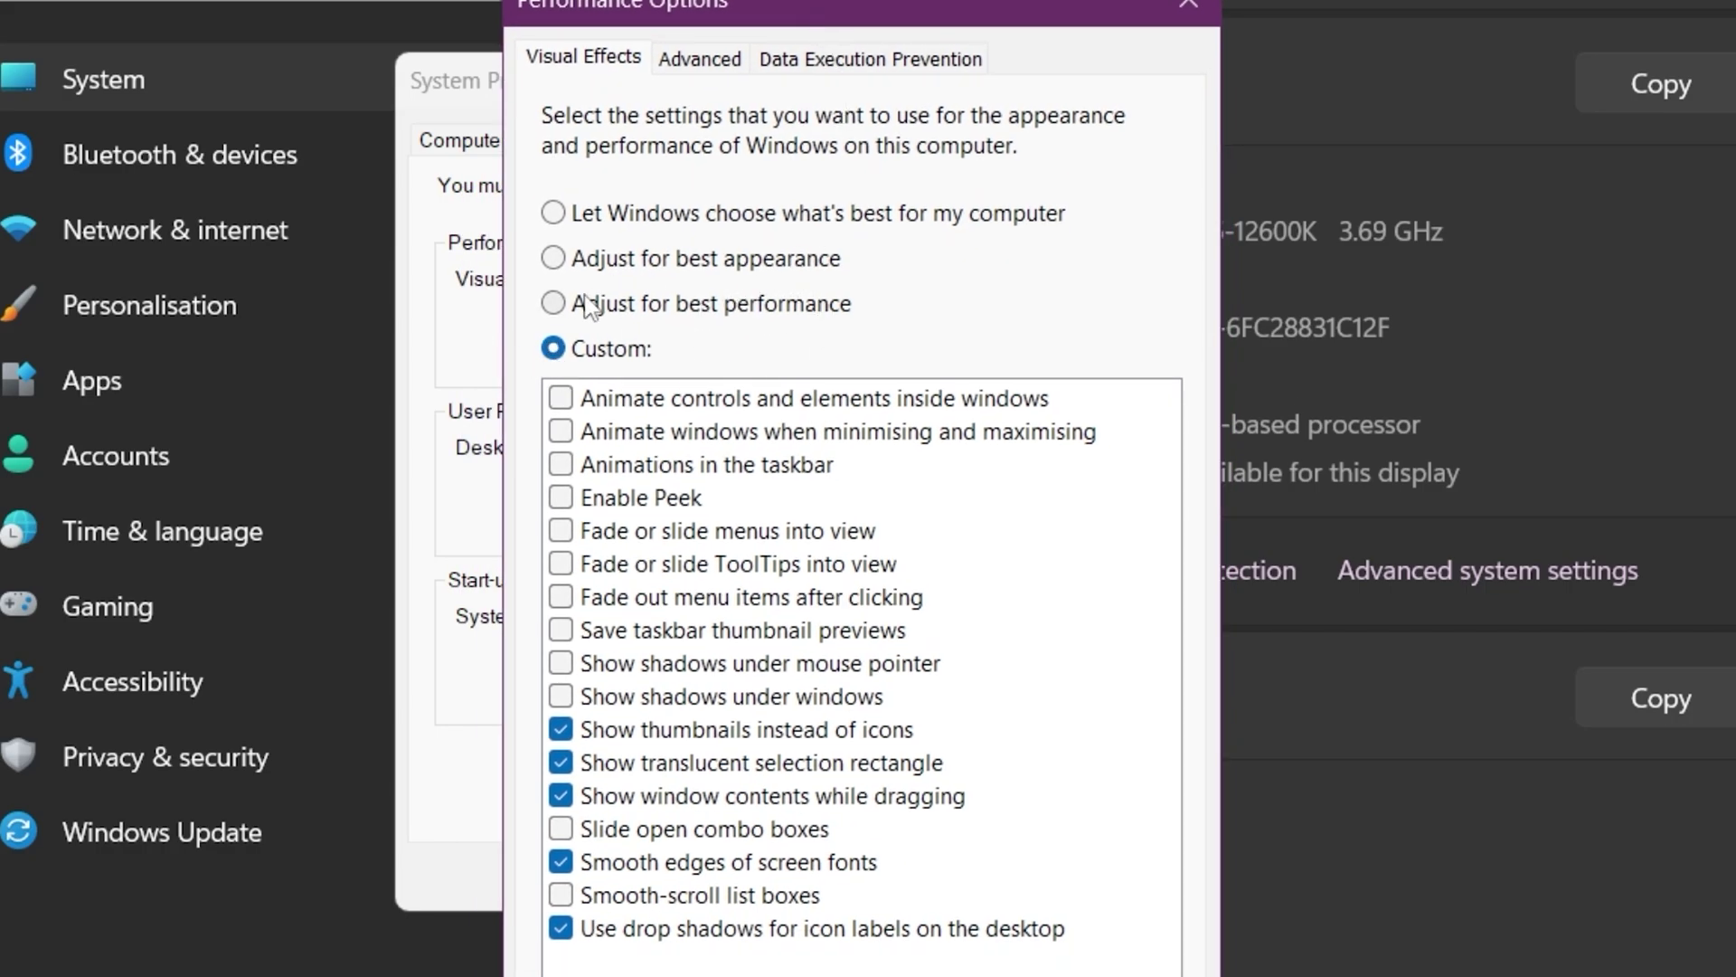
Try the visual effects presets for best performance, best appearance and Windows' own choice, ending on Adjust for best performance
click(618, 306)
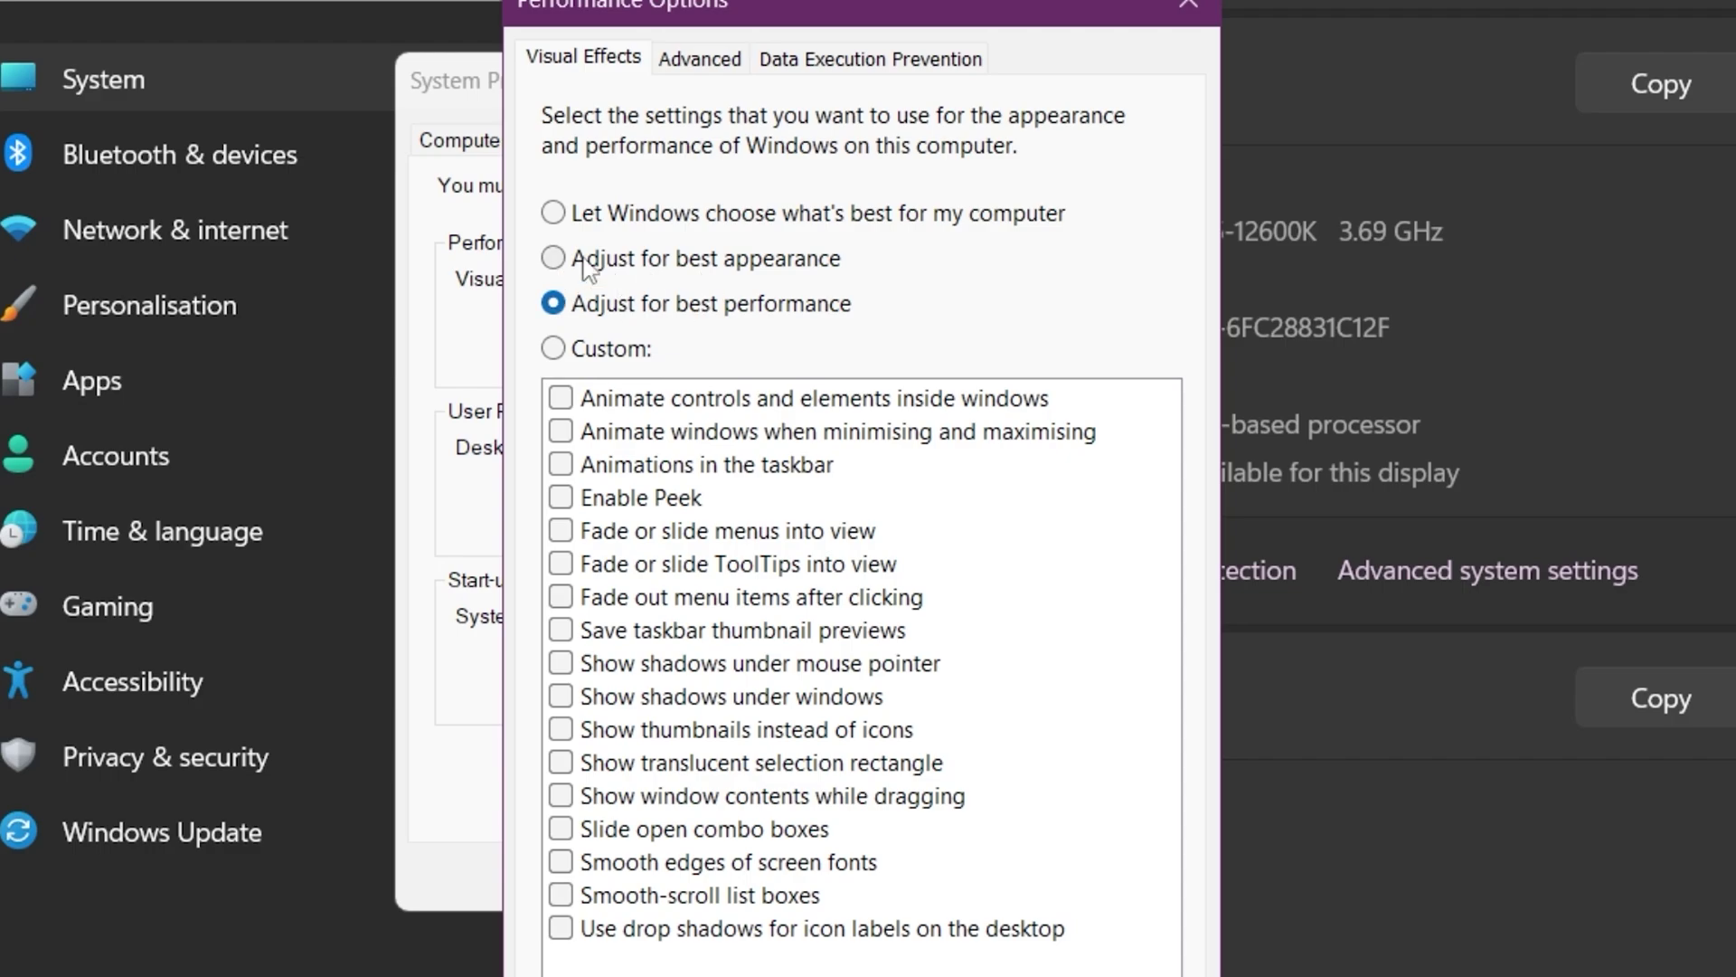
click(634, 259)
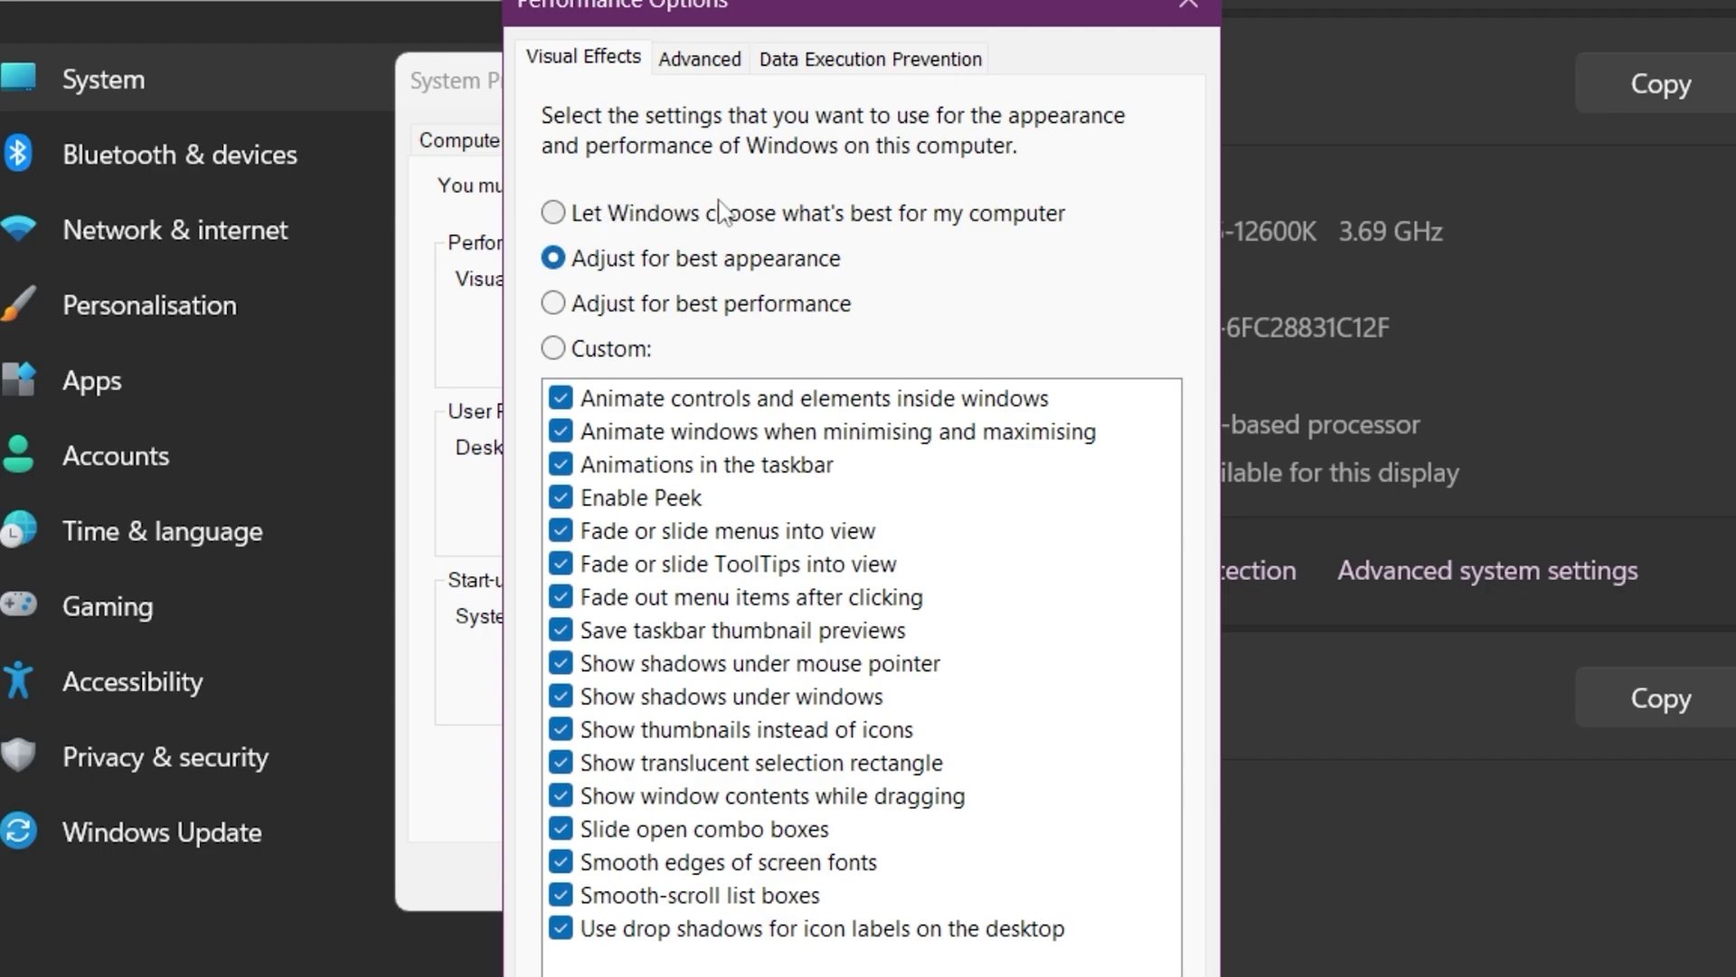
click(789, 216)
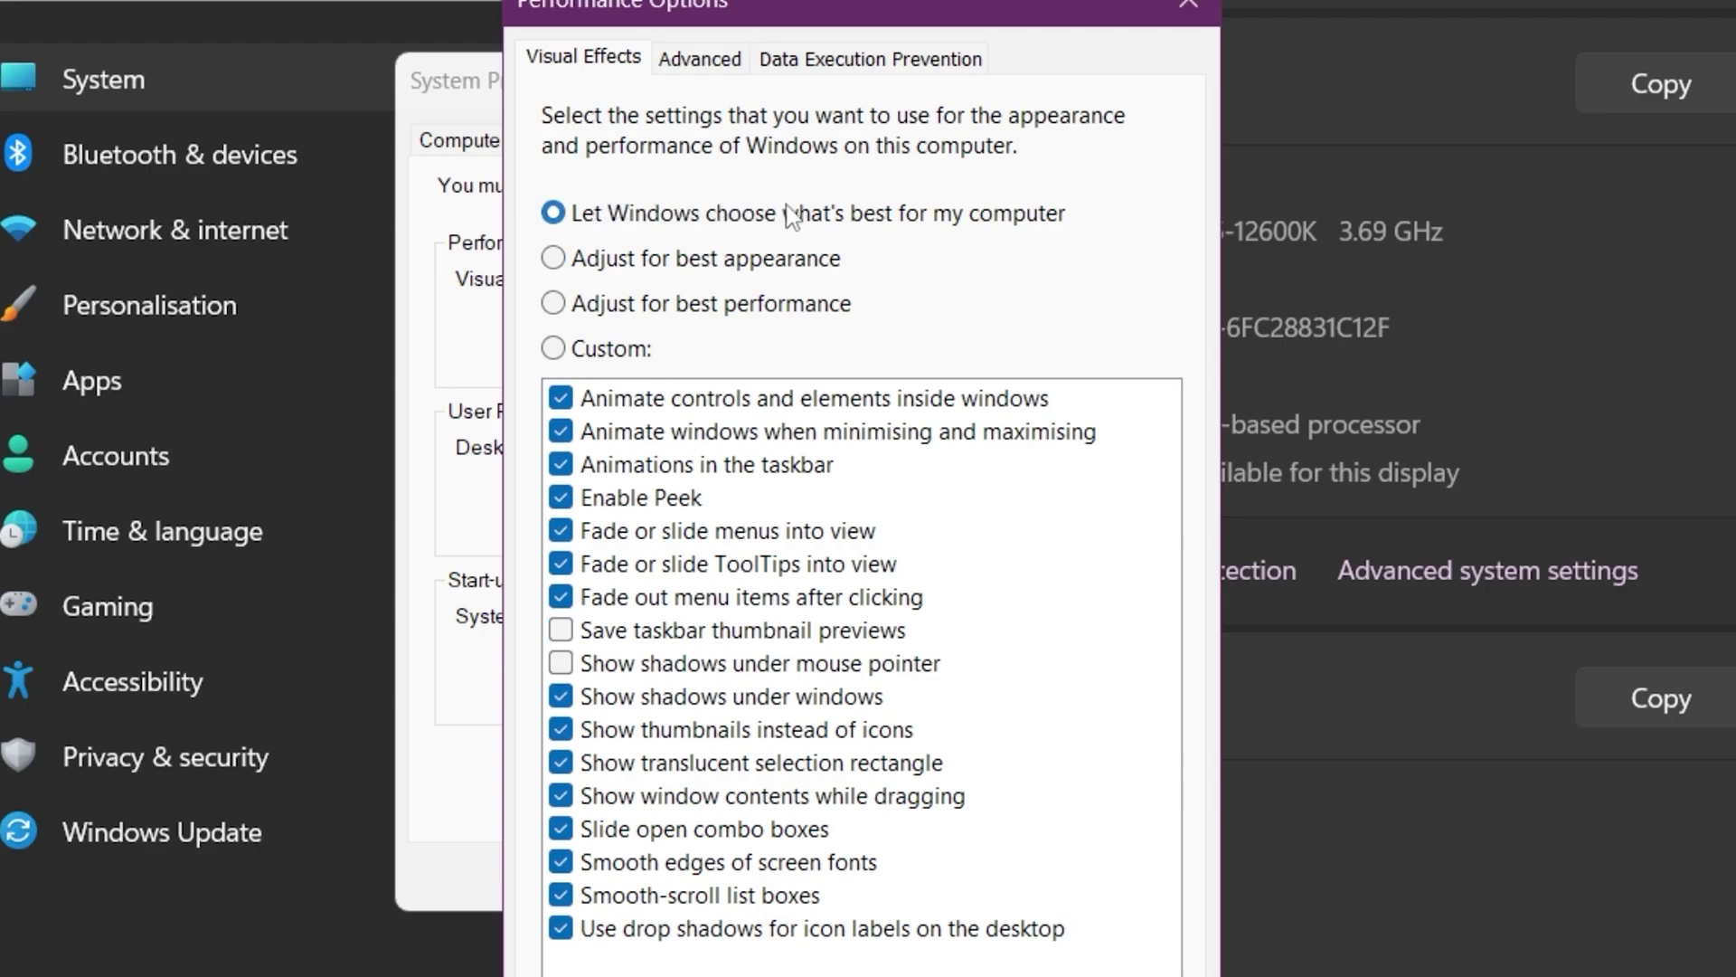
click(653, 305)
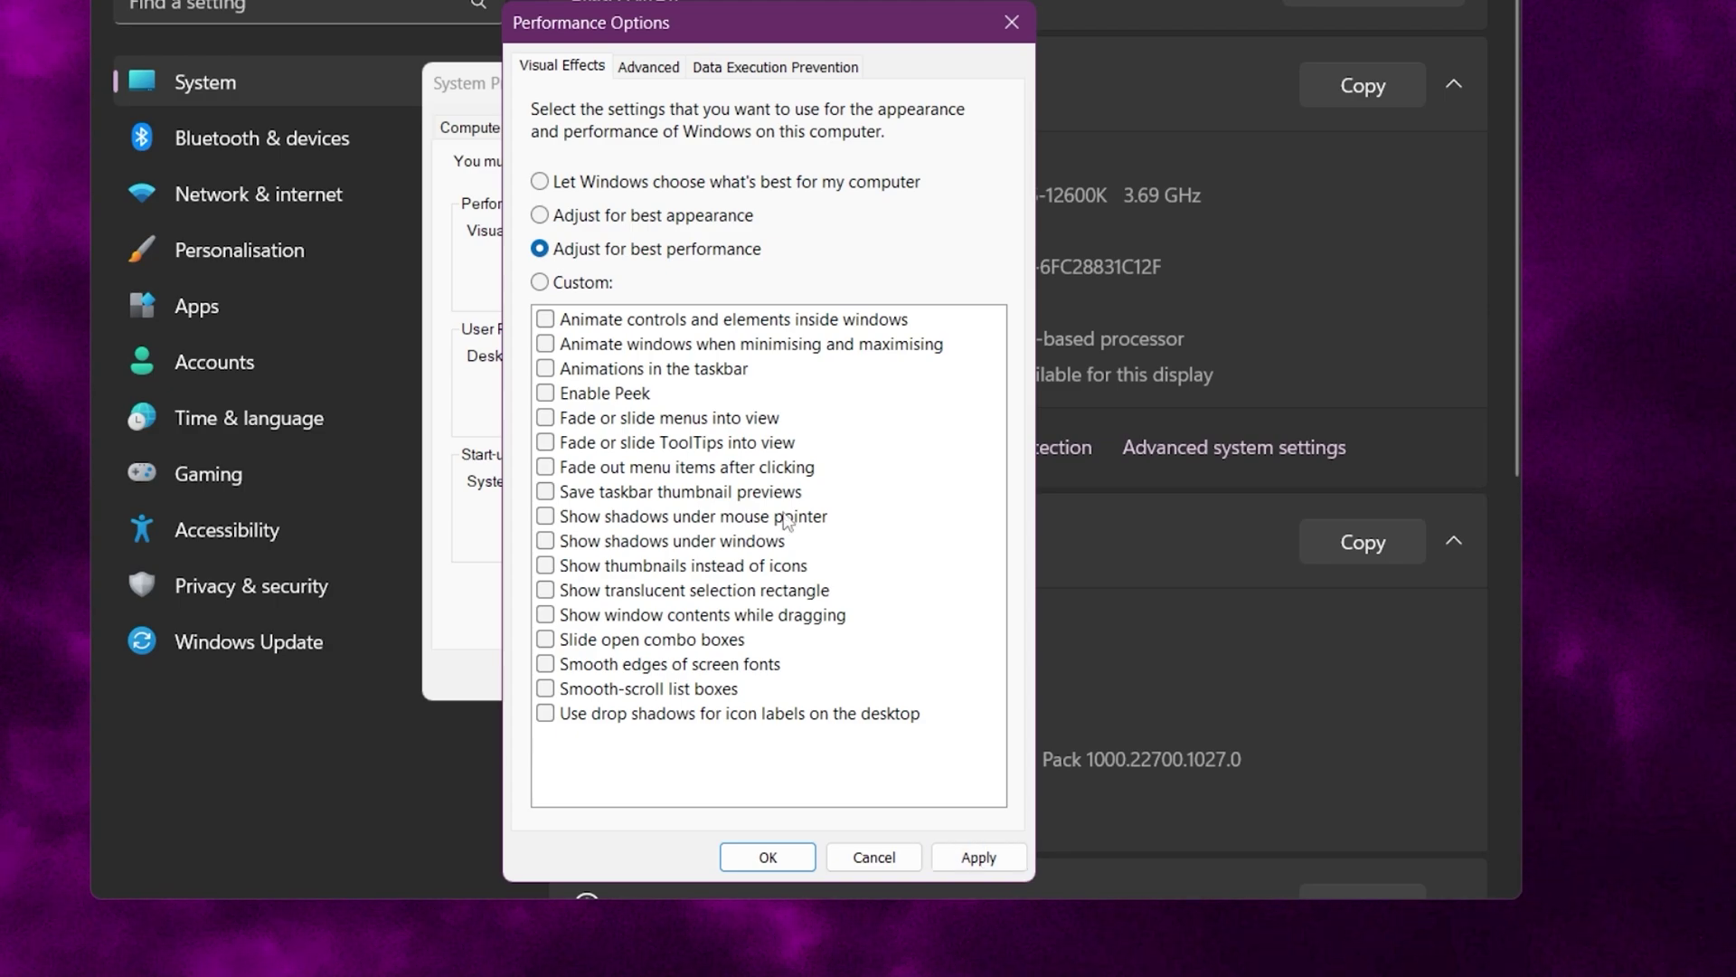
Apply the visual effects preset Let Windows choose what's best for my computer, and close Performance Options and System Properties
click(594, 184)
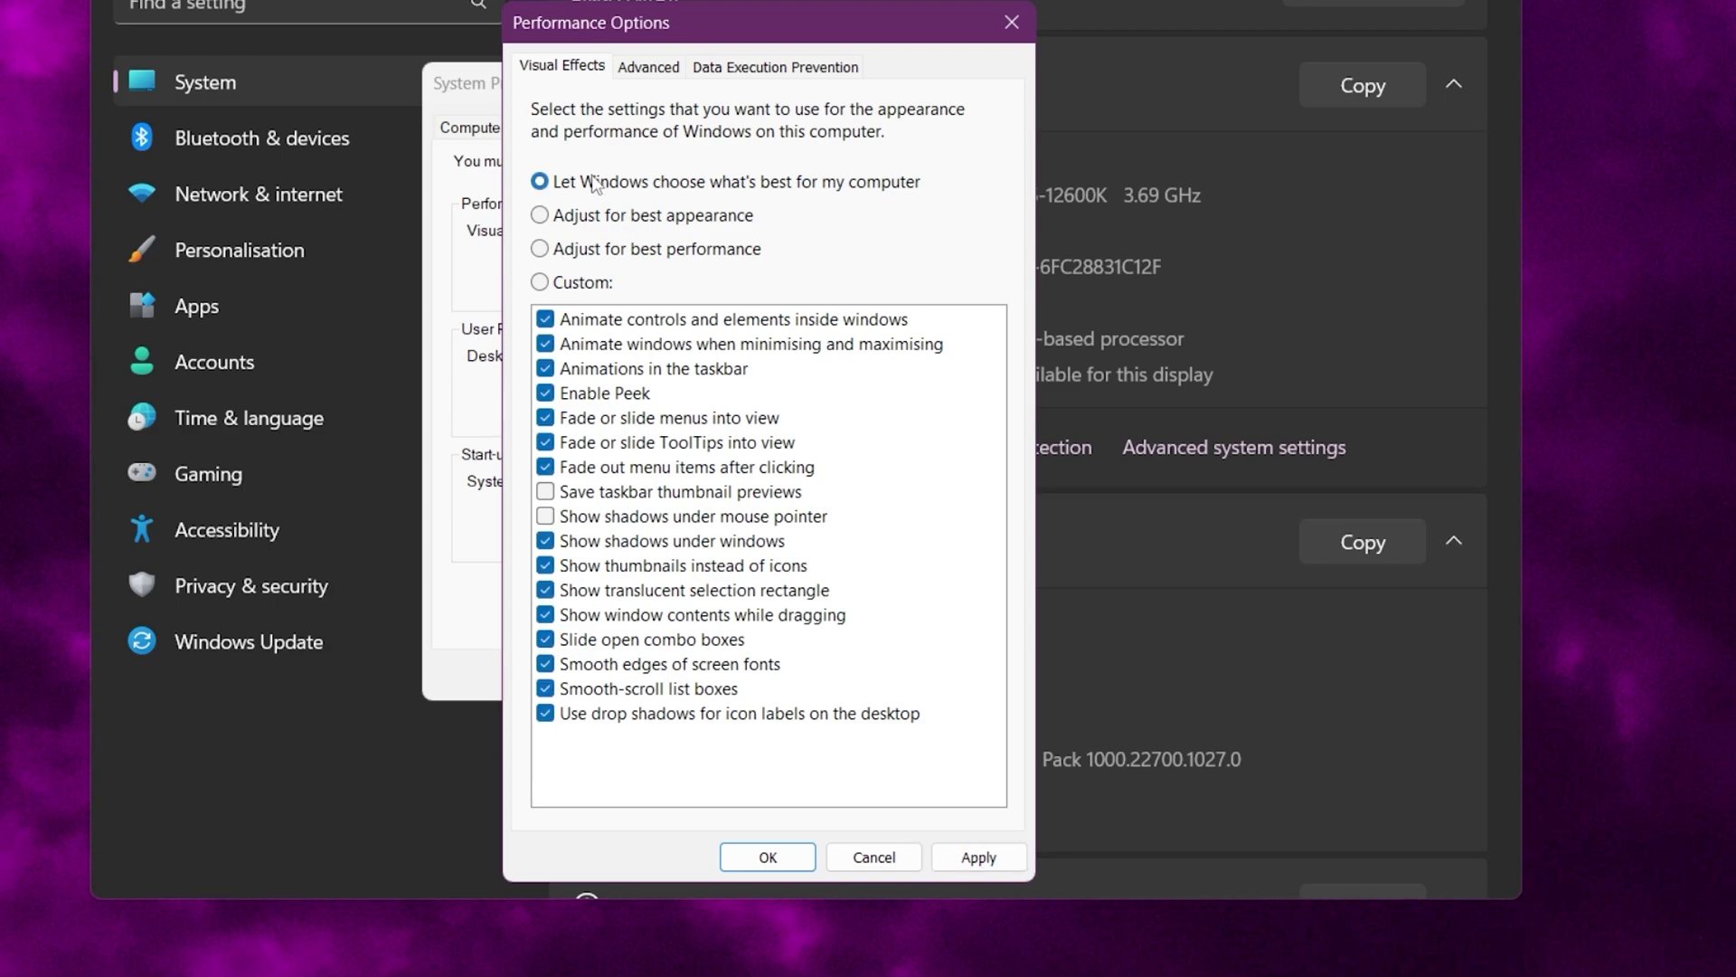
click(974, 850)
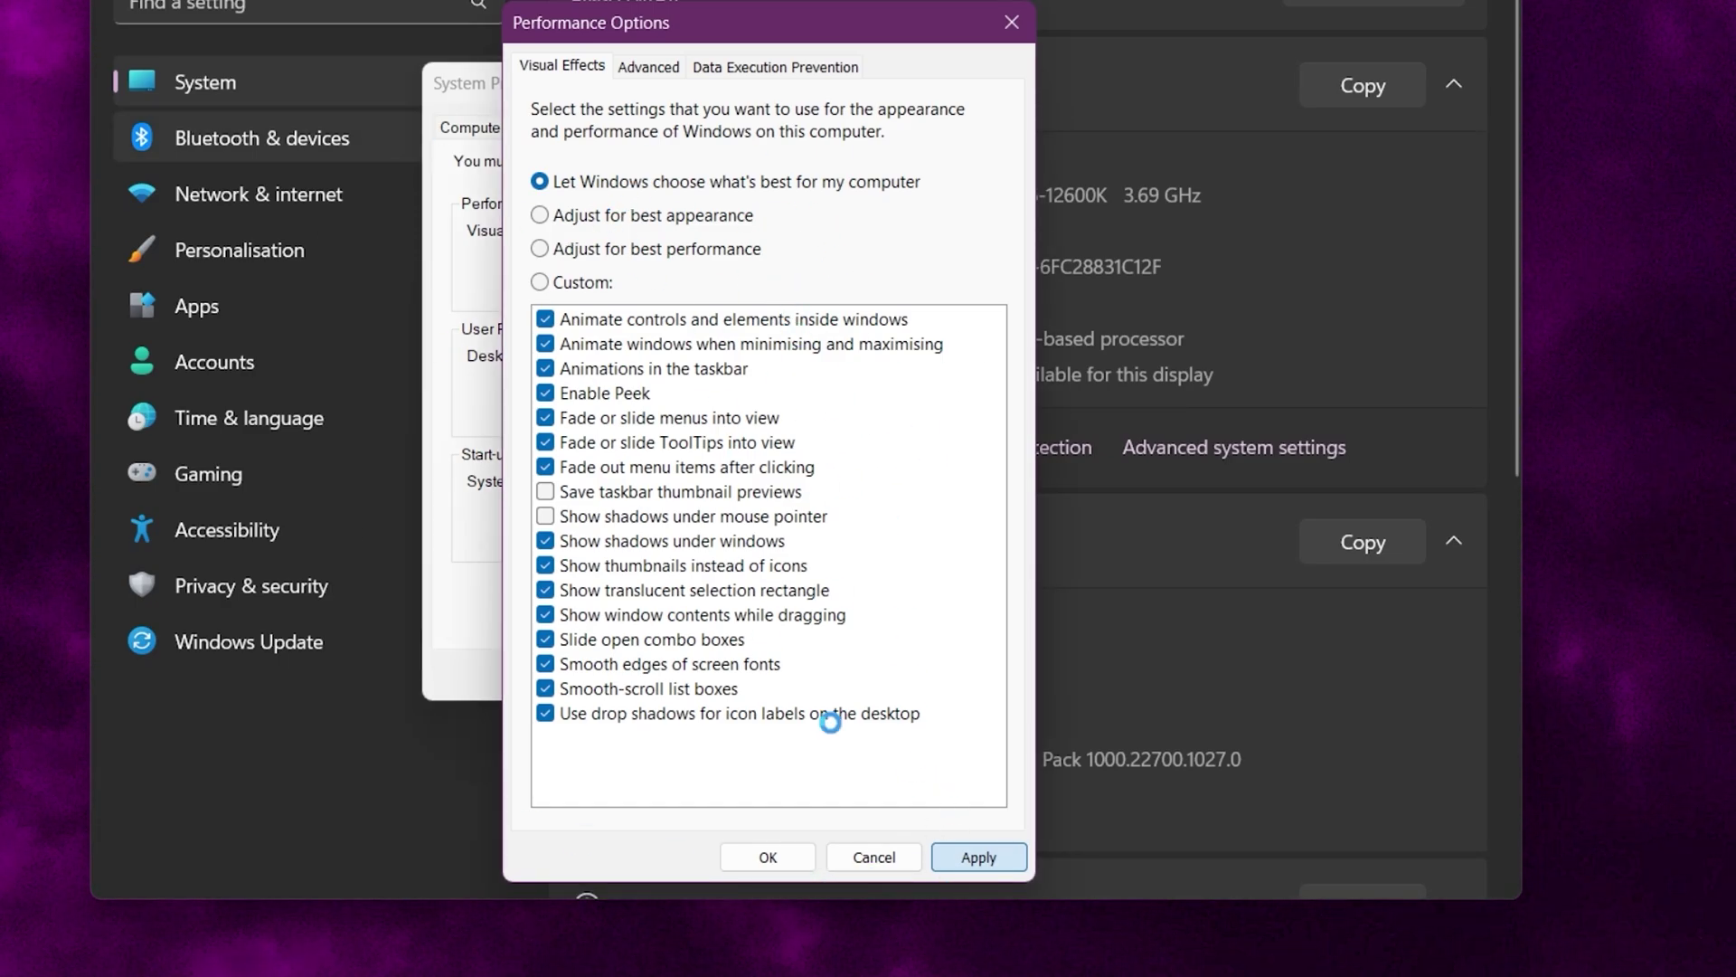
click(769, 861)
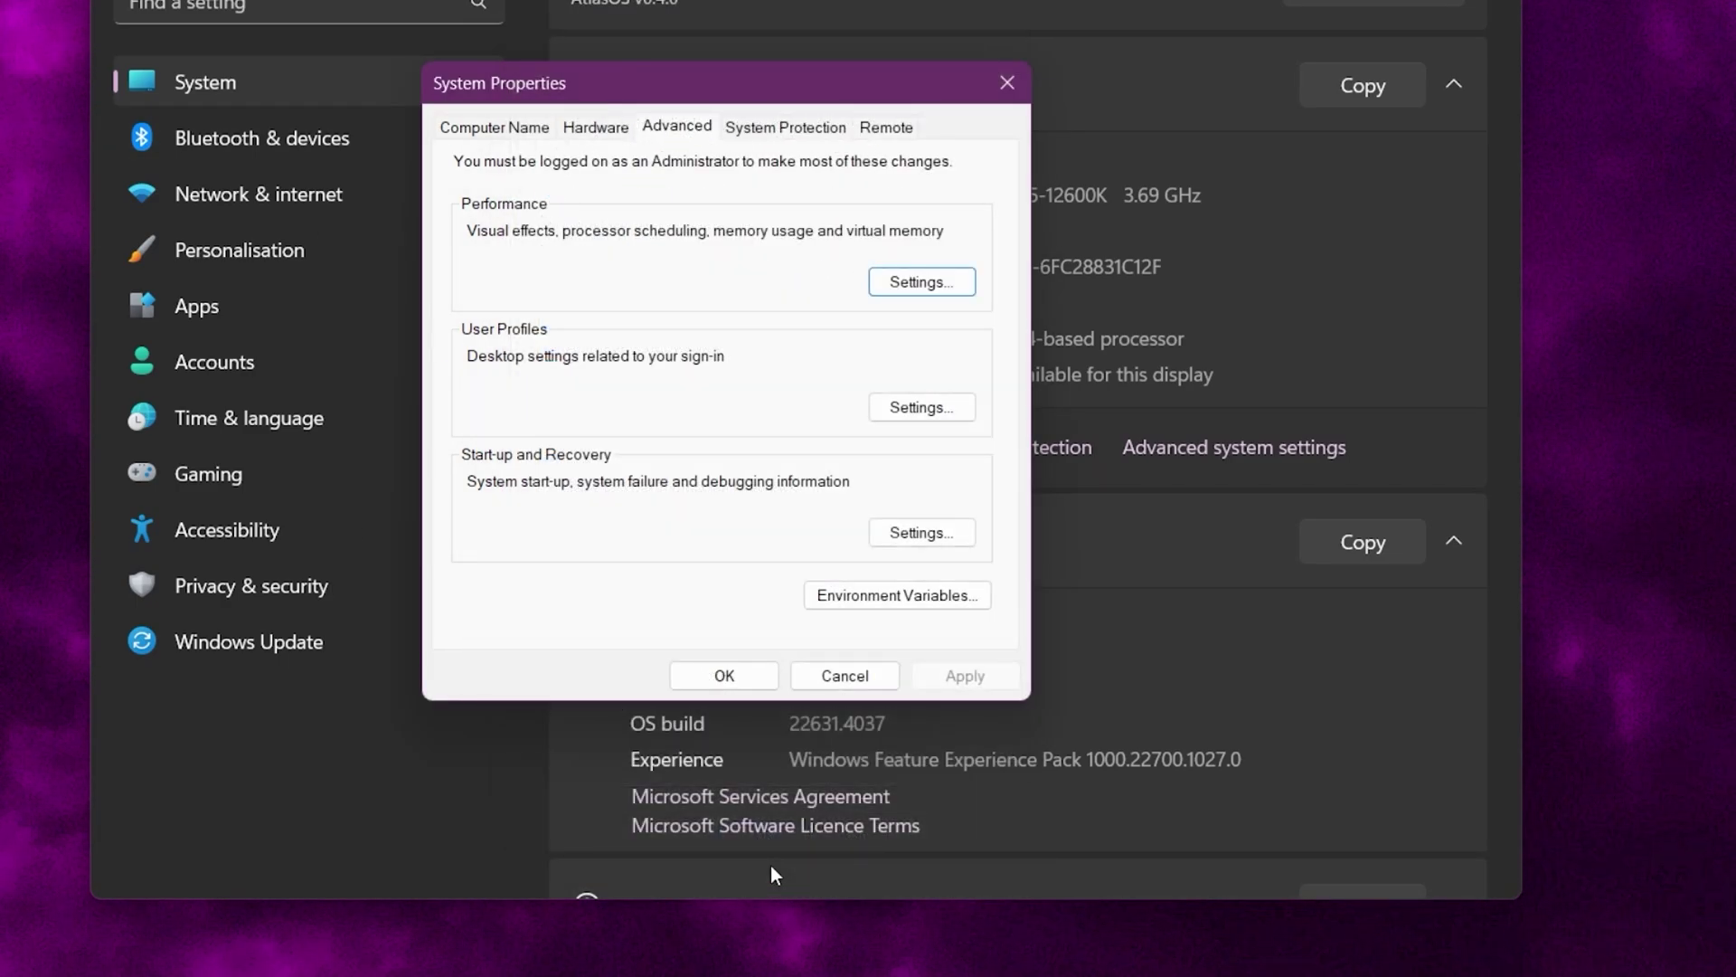
click(1009, 82)
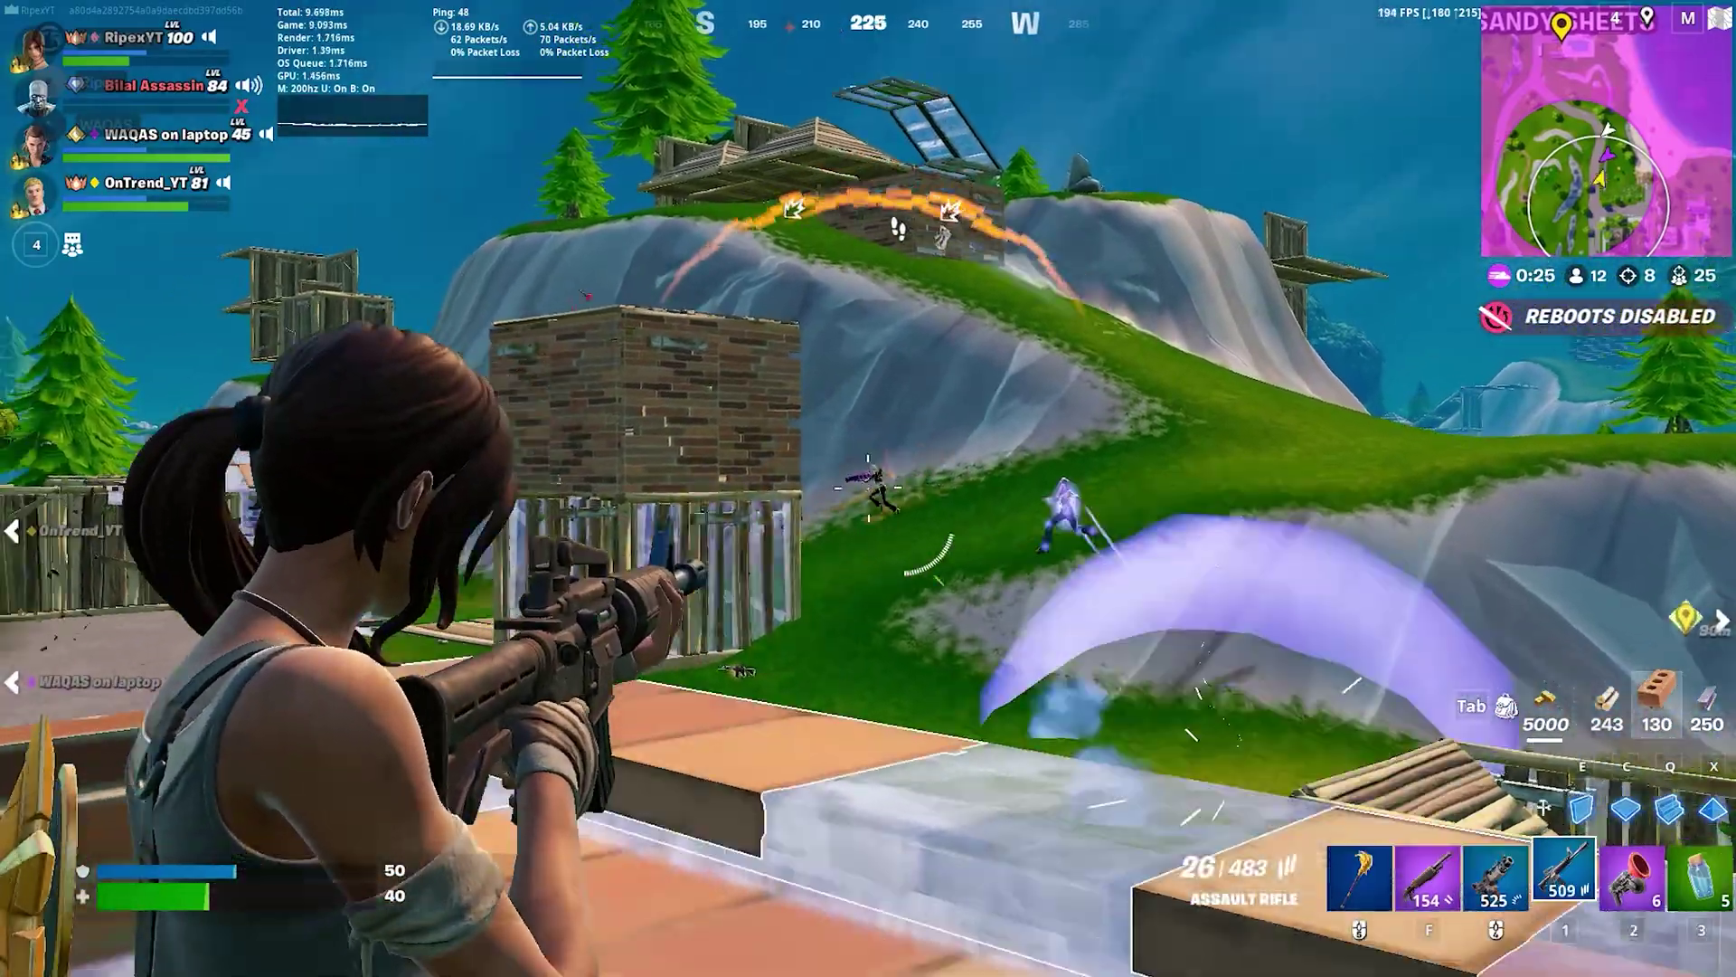